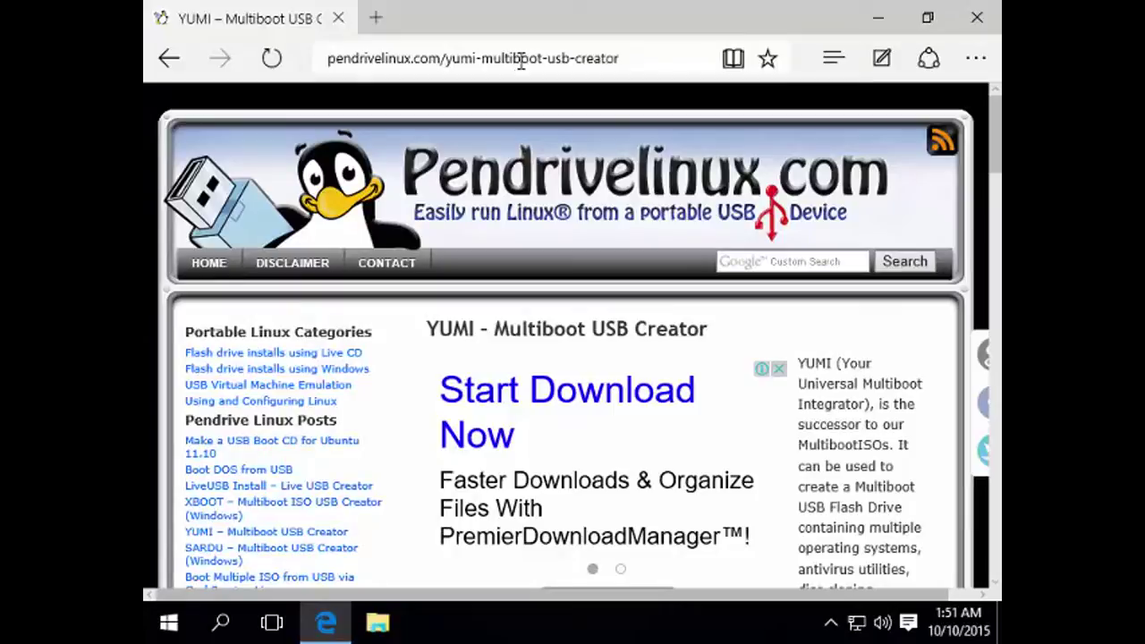
- Download YUMI-2.0.1.8.exe for Windows from the Pendrivelinux YUMI page
scroll(583, 389, "down", 5)
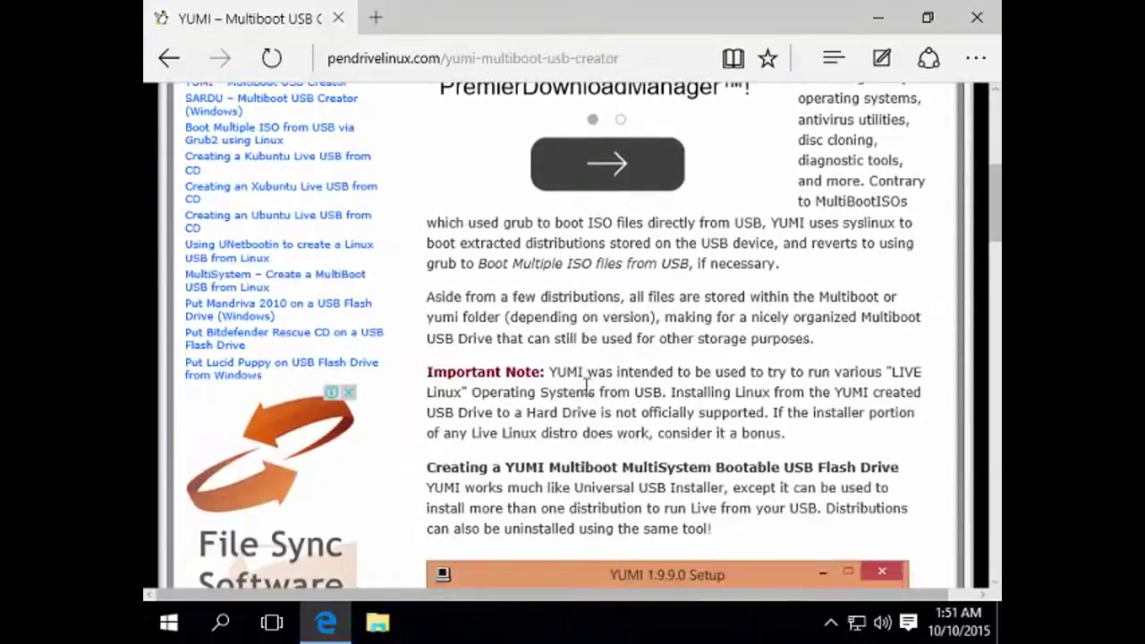
scroll(586, 385, "down", 11)
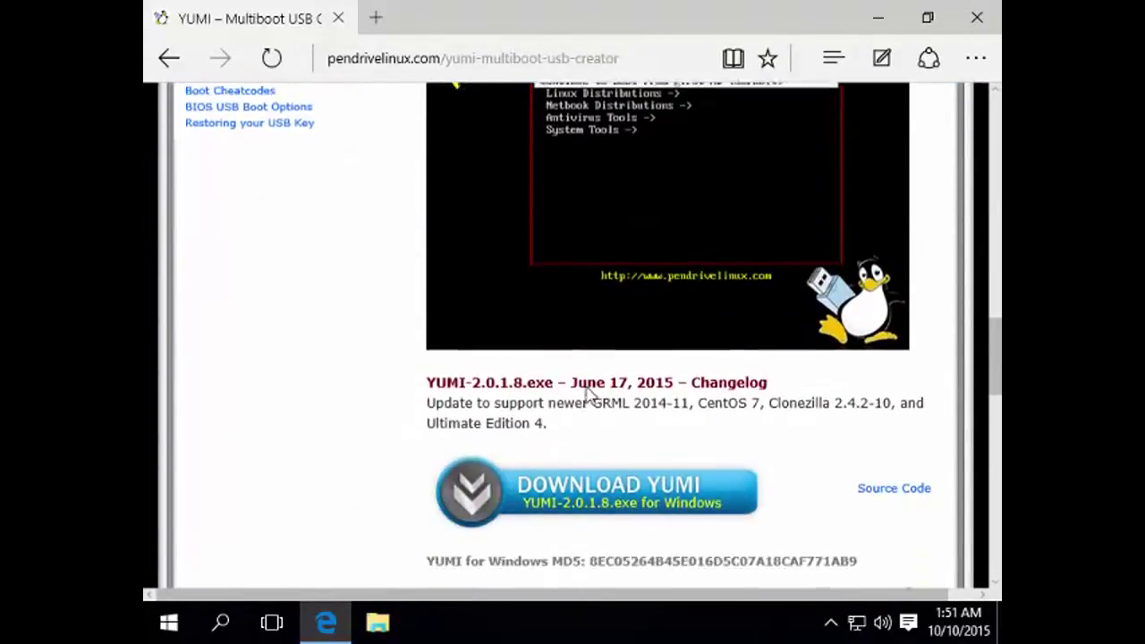
scroll(586, 394, "down", 1)
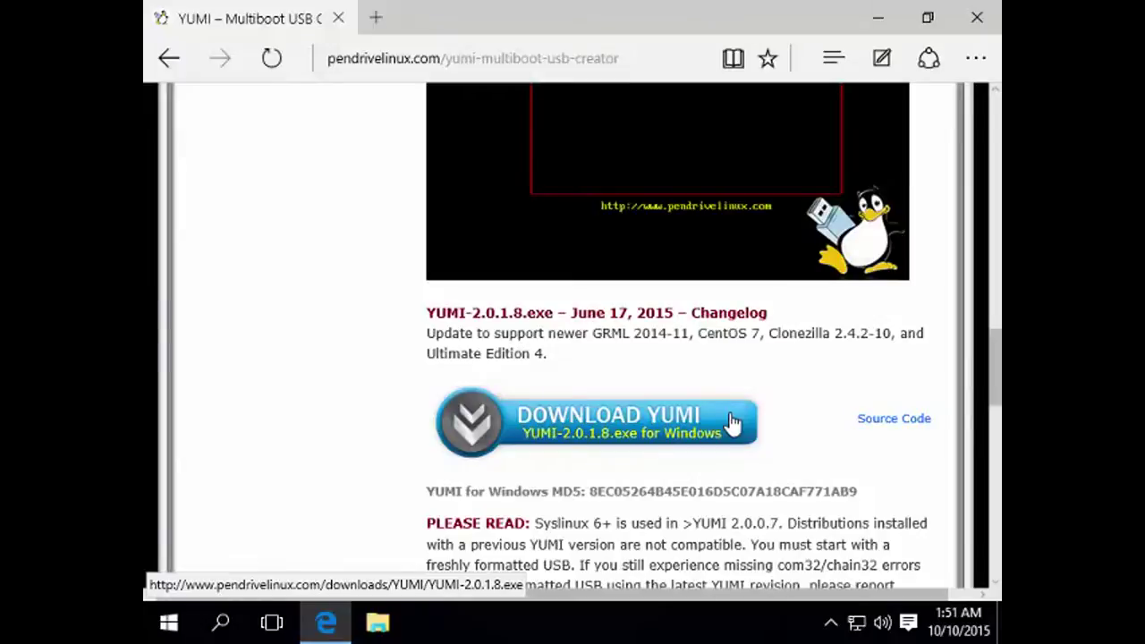
left_click(731, 423)
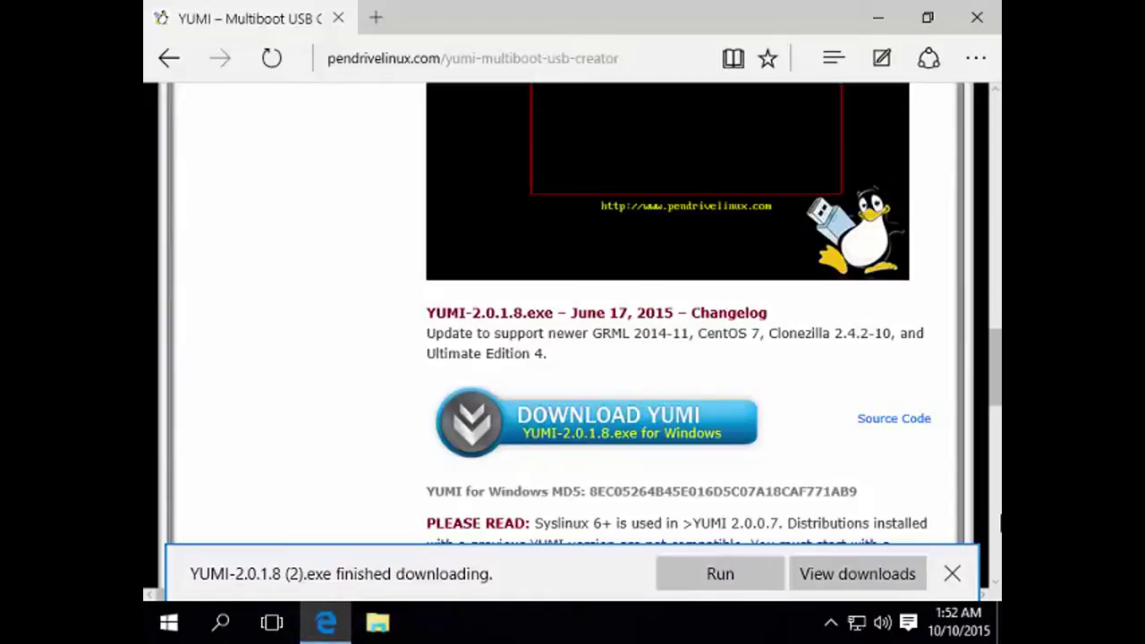
- Run the downloaded YUMI executable, allow it to make changes to the PC, and close the browser
left_click(743, 567)
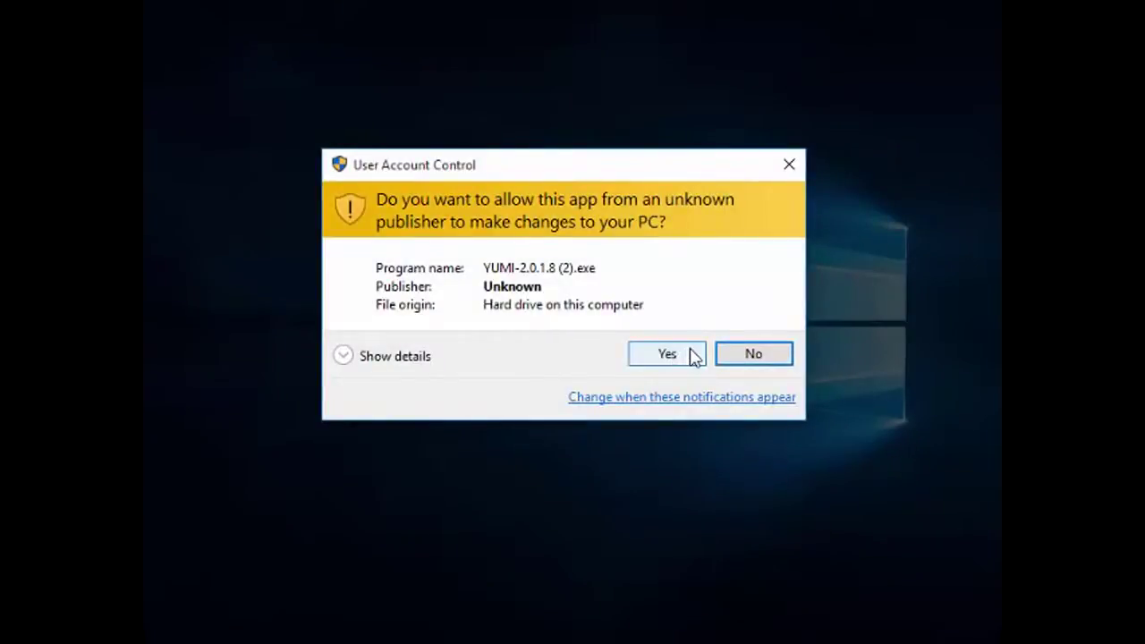
left_click(689, 355)
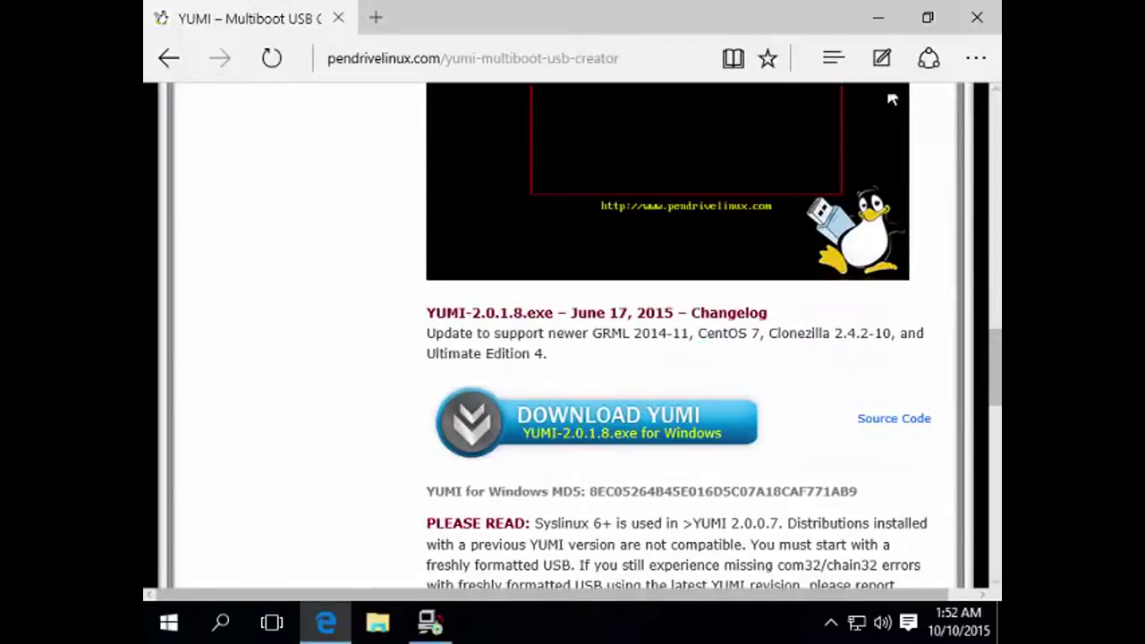
left_click(975, 17)
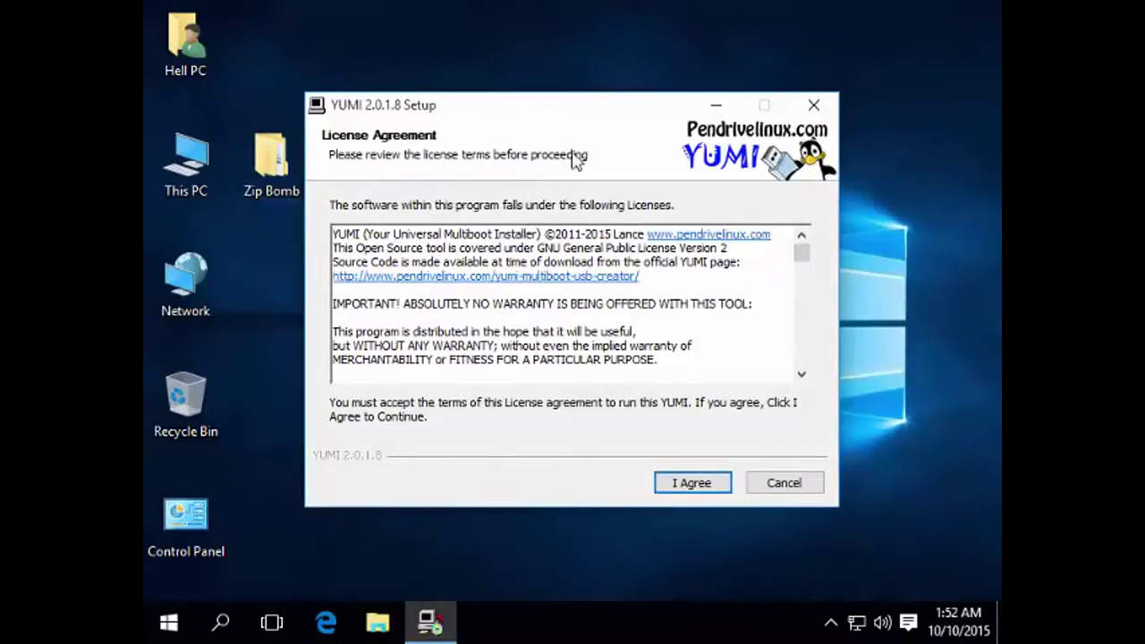
- Look through the YUMI license agreement and accept it
scroll(679, 358, "down", 3)
scroll(695, 366, "up", 3)
left_click(723, 483)
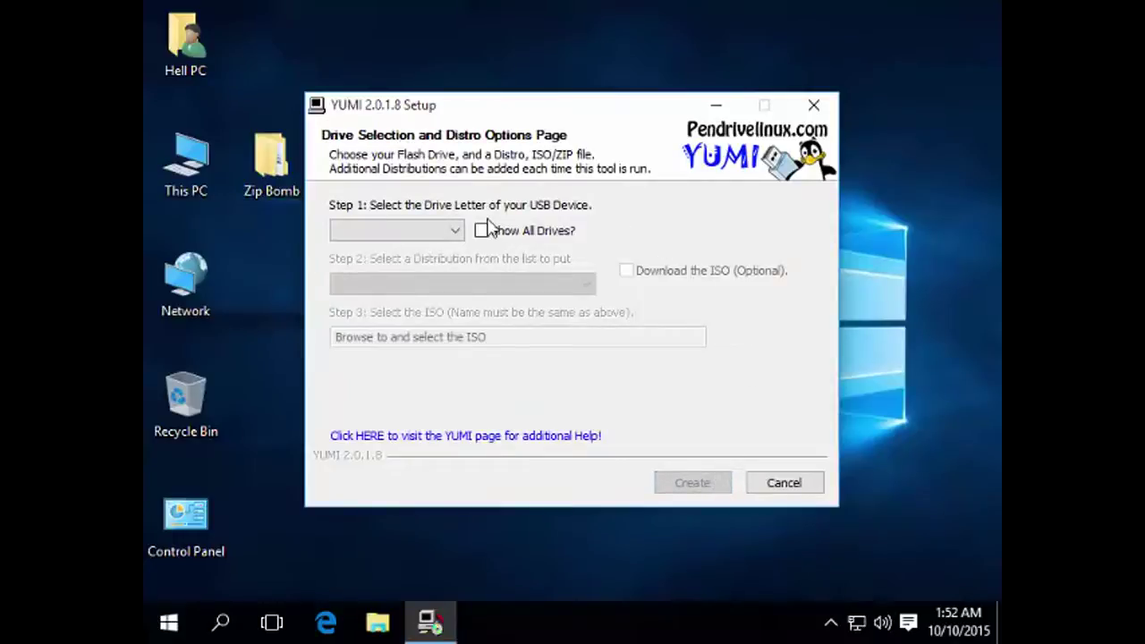
- Choose E:\MULTIBOOT 1GB as the USB device and enable Fat32 formatting of drive E:
left_click(451, 230)
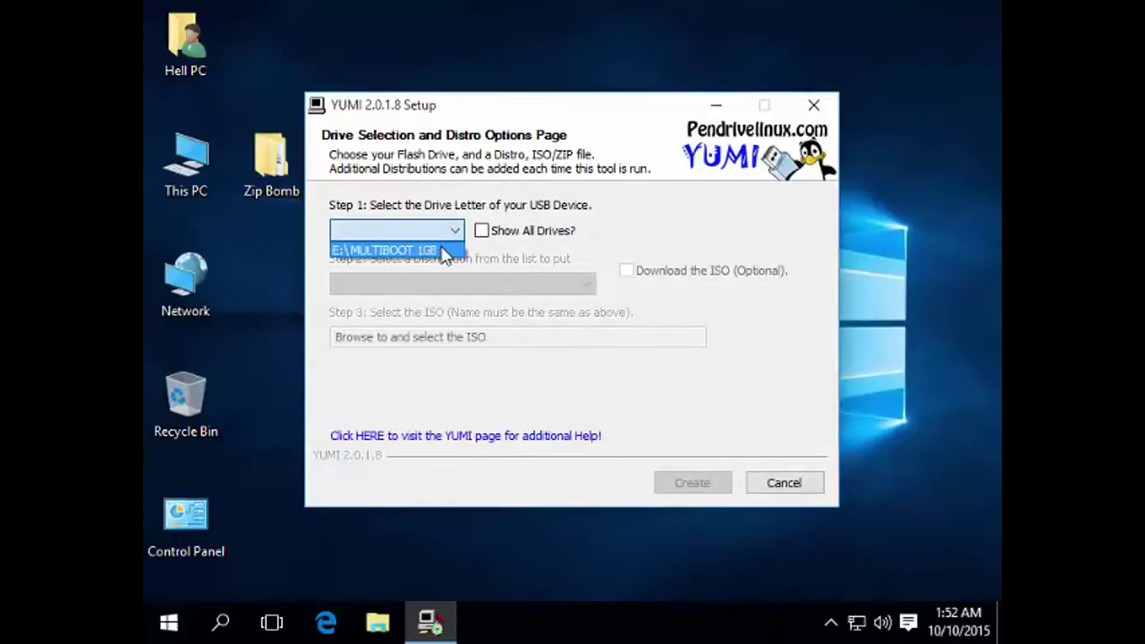
left_click(431, 248)
left_click(626, 230)
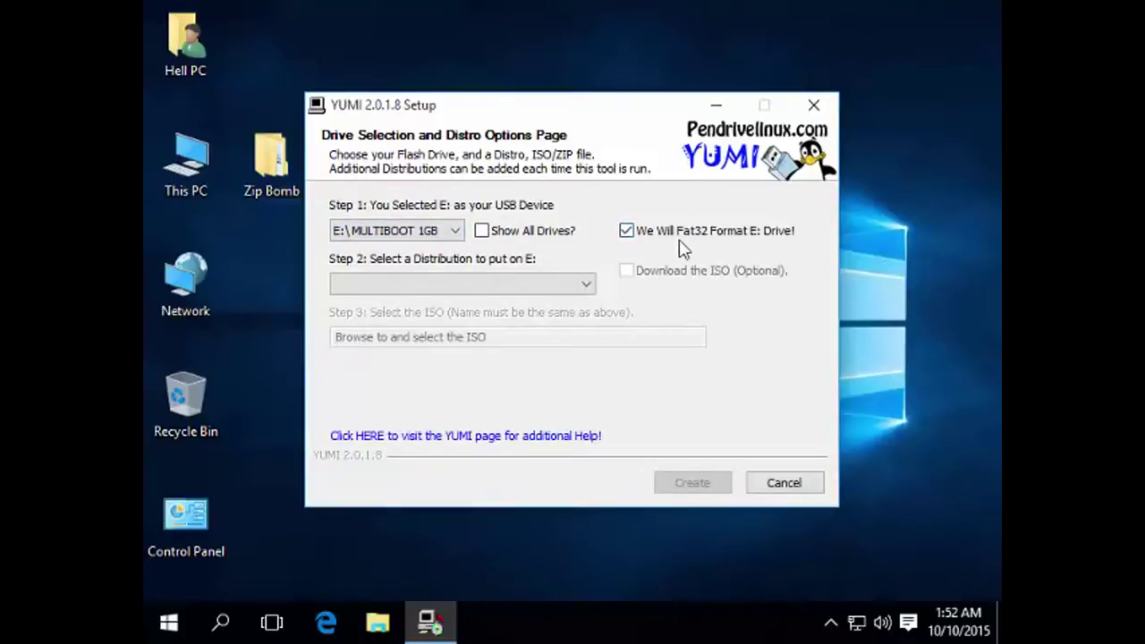
- Choose Windows XP Installer as the distribution to put on E:
left_click(501, 284)
scroll(478, 333, "down", 3)
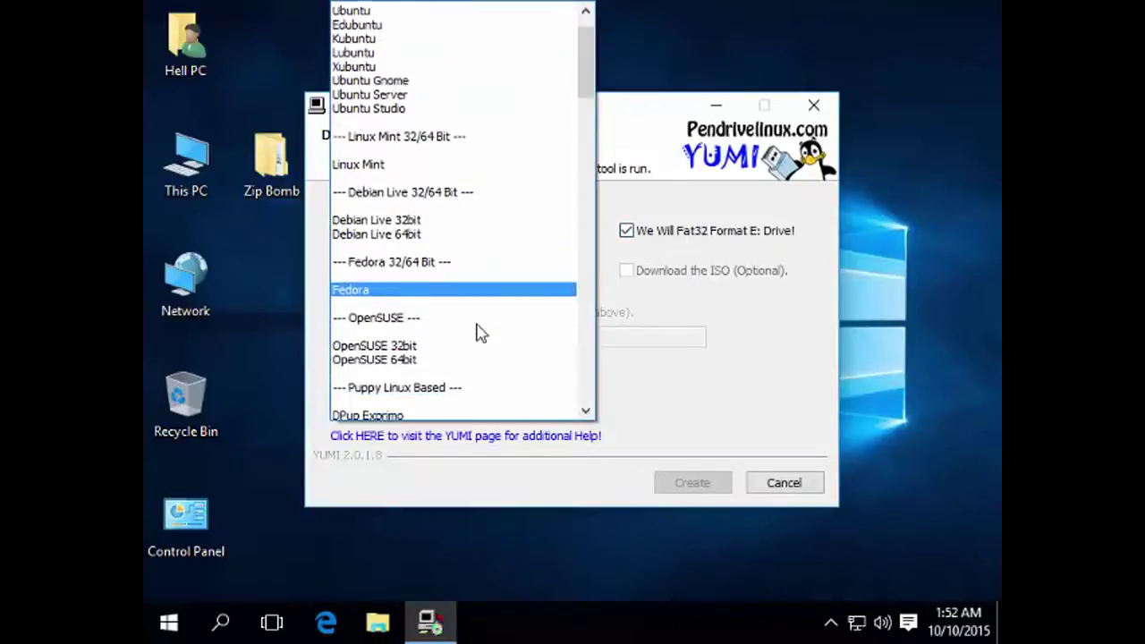
scroll(479, 332, "down", 10)
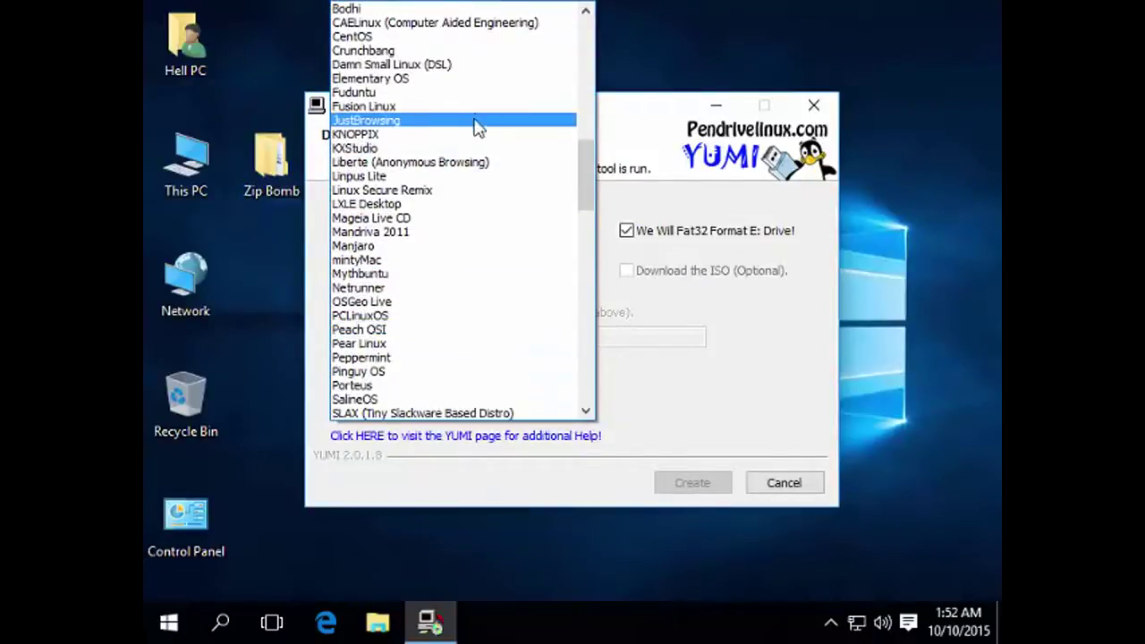
scroll(483, 320, "down", 9)
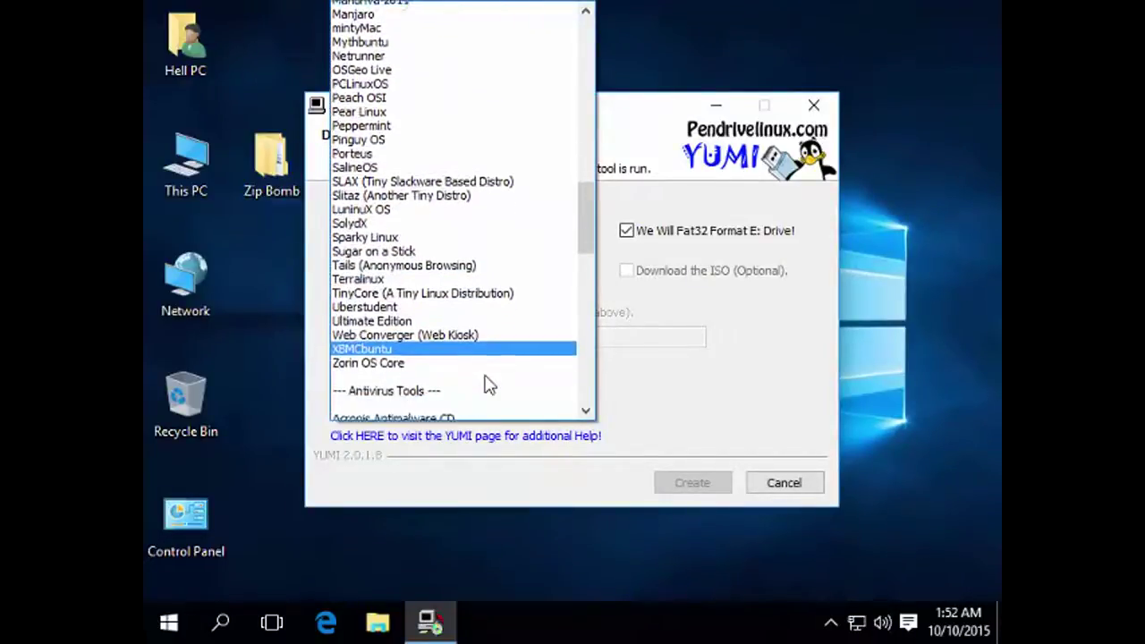
scroll(489, 384, "down", 7)
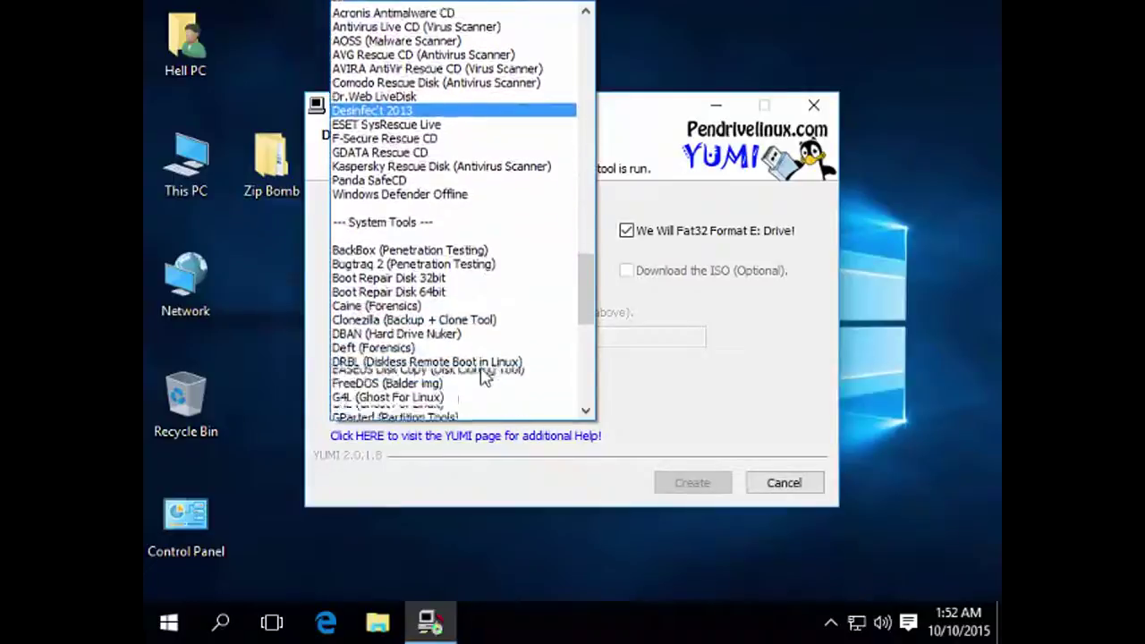
scroll(477, 351, "down", 11)
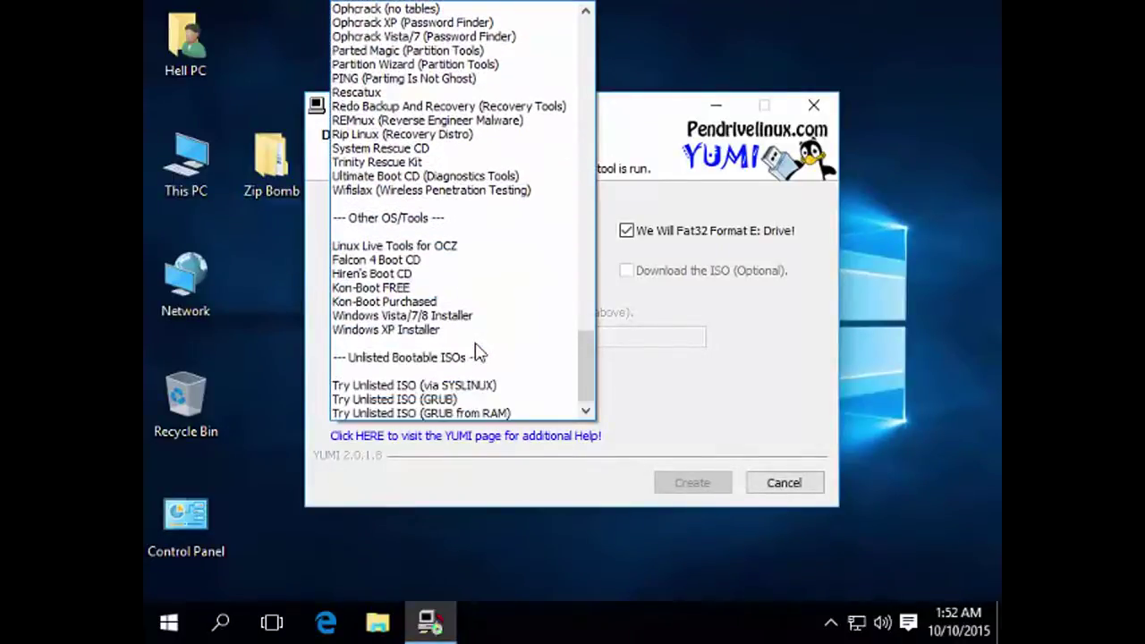
left_click(396, 331)
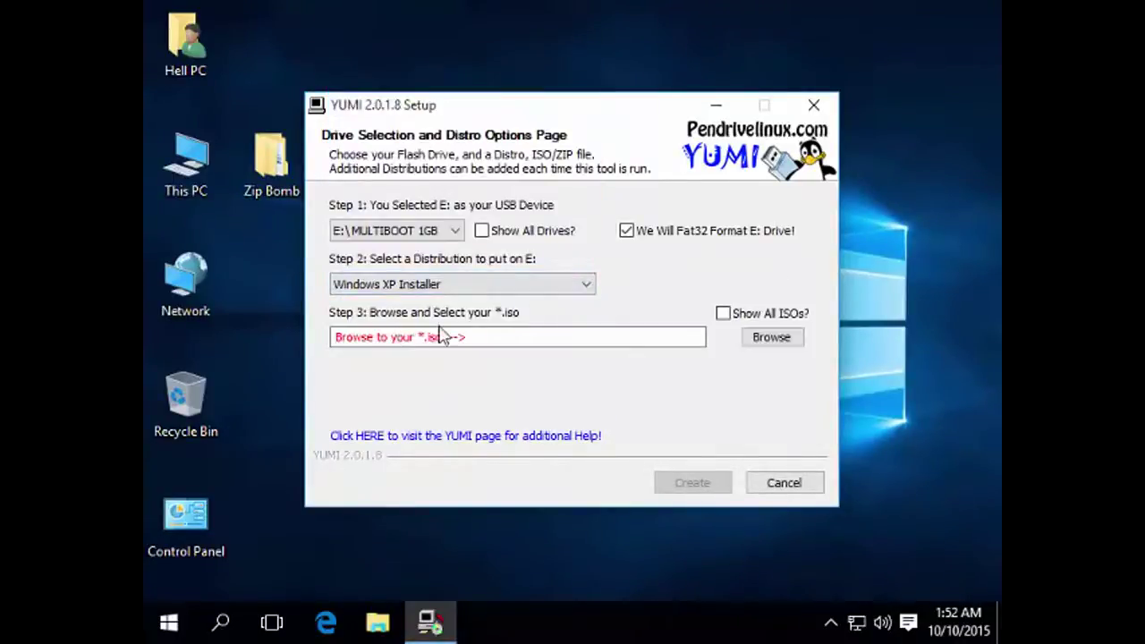
- Load Windows_XP_Professional_SP3_Nov_2013_Incl_SATA_Drivers.iso from Local Disk (C:) and start creating the bootable USB, confirming the format and install actions on E:
left_click(771, 338)
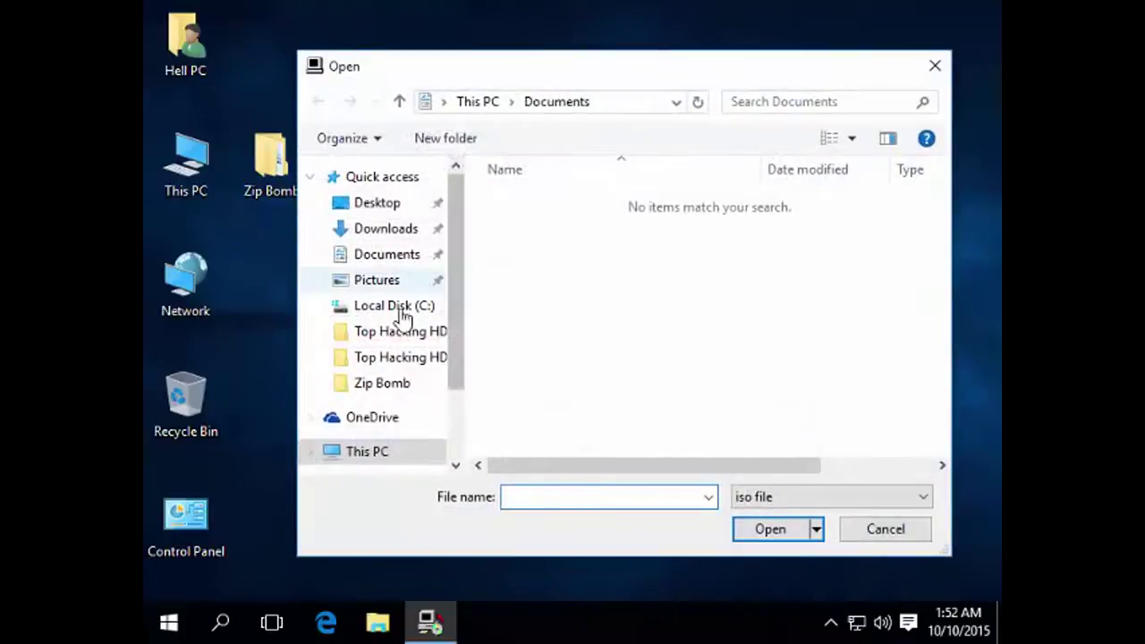
left_click(384, 451)
scroll(613, 345, "down", 3)
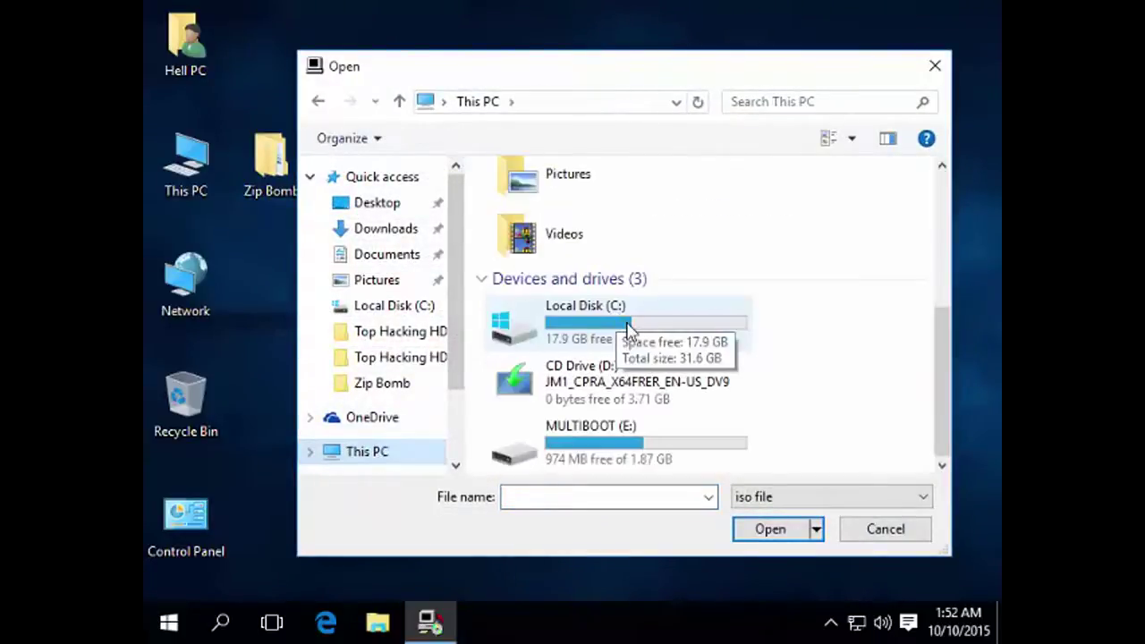
double_click(623, 344)
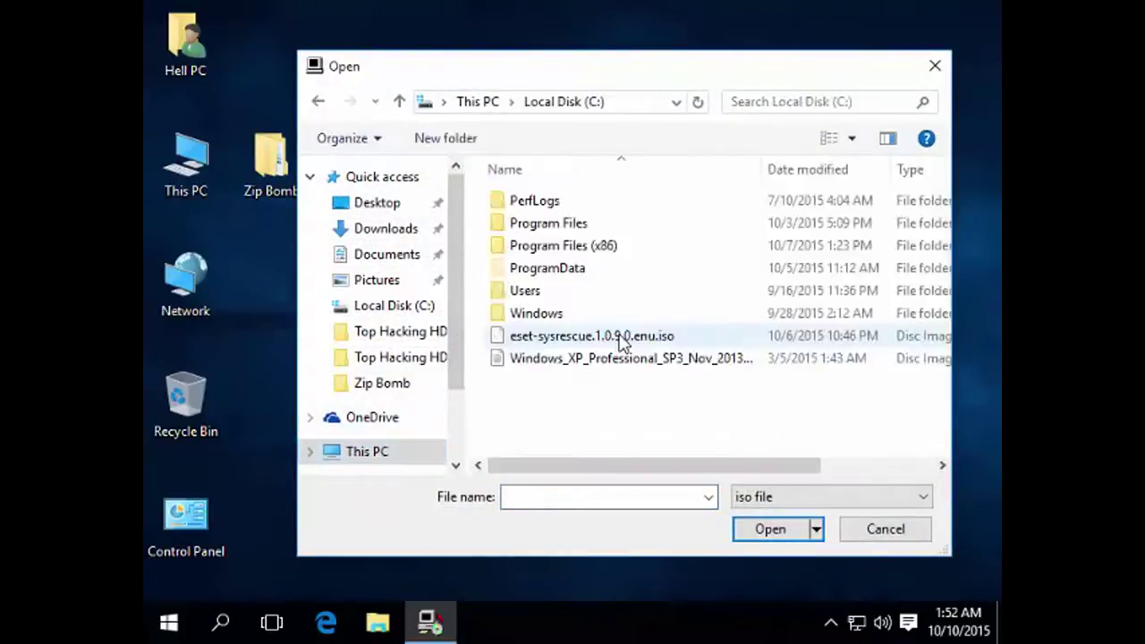
left_click(573, 361)
double_click(573, 361)
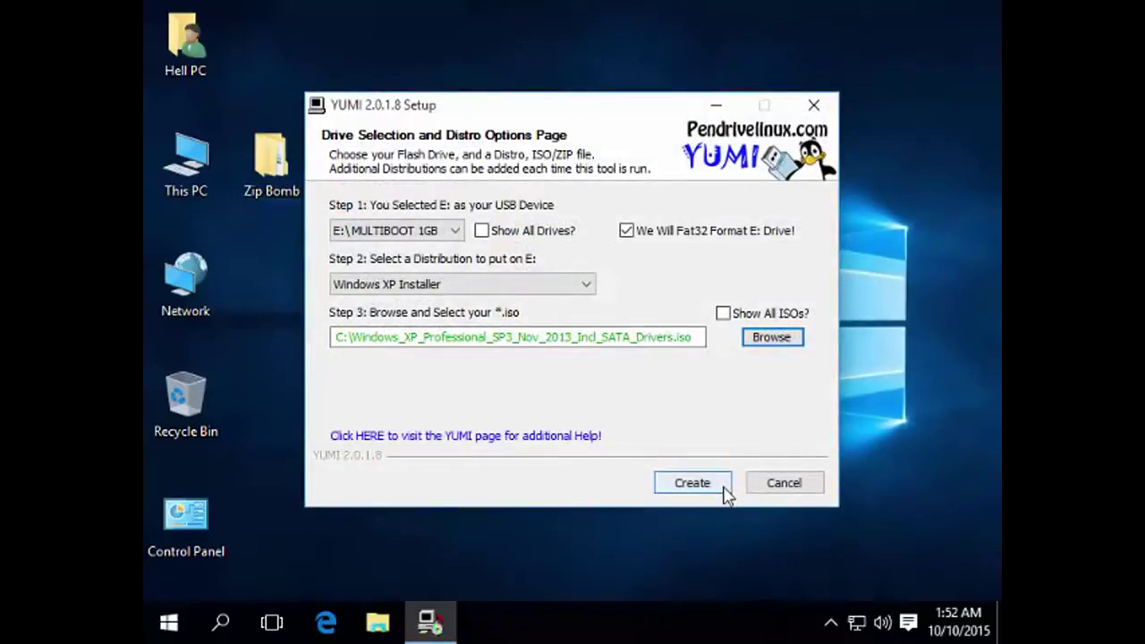
left_click(692, 483)
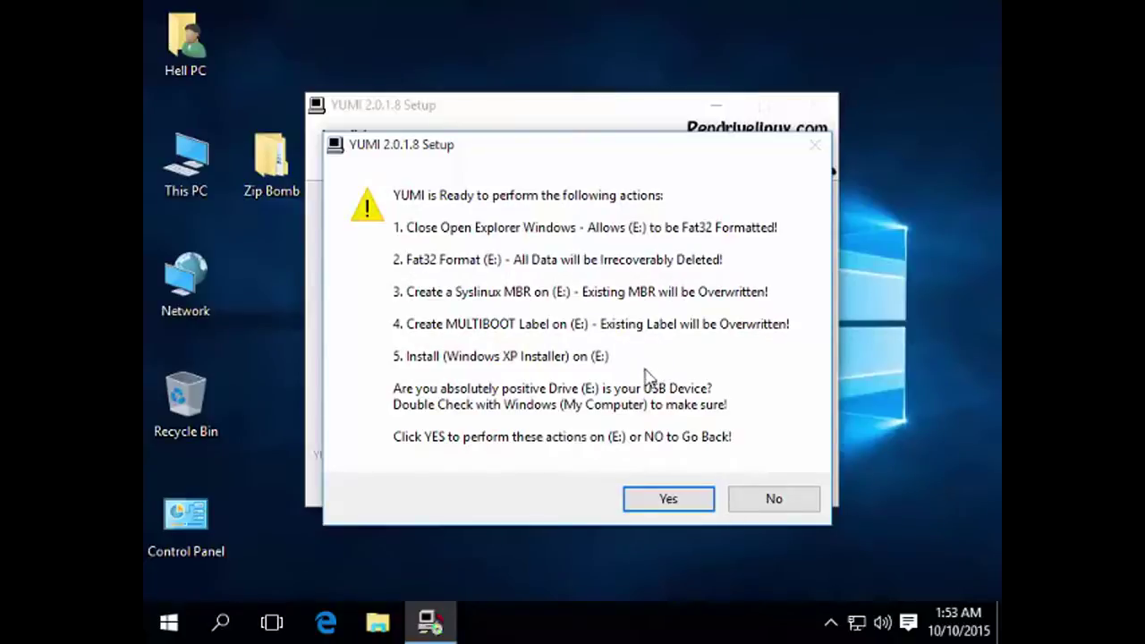
left_click(694, 499)
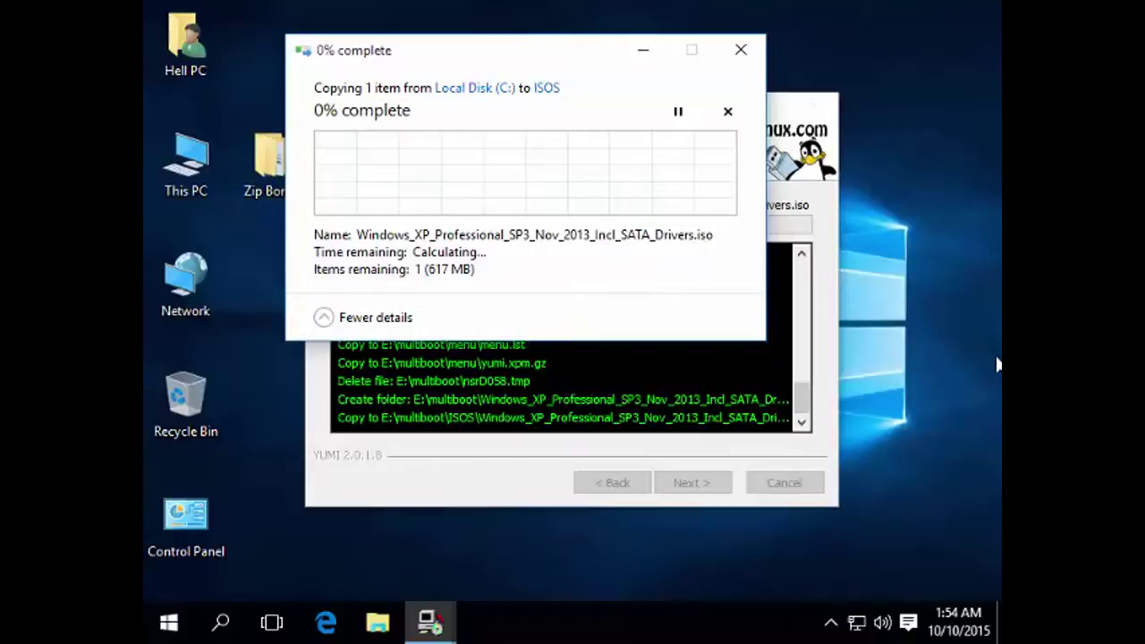
left_click(911, 630)
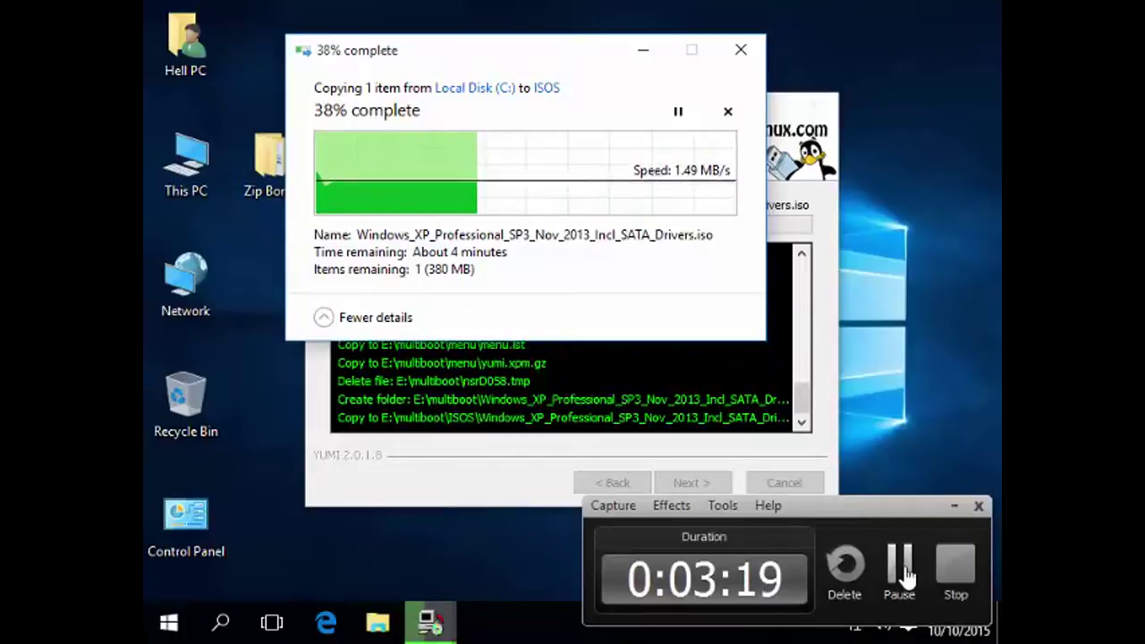
left_click(899, 563)
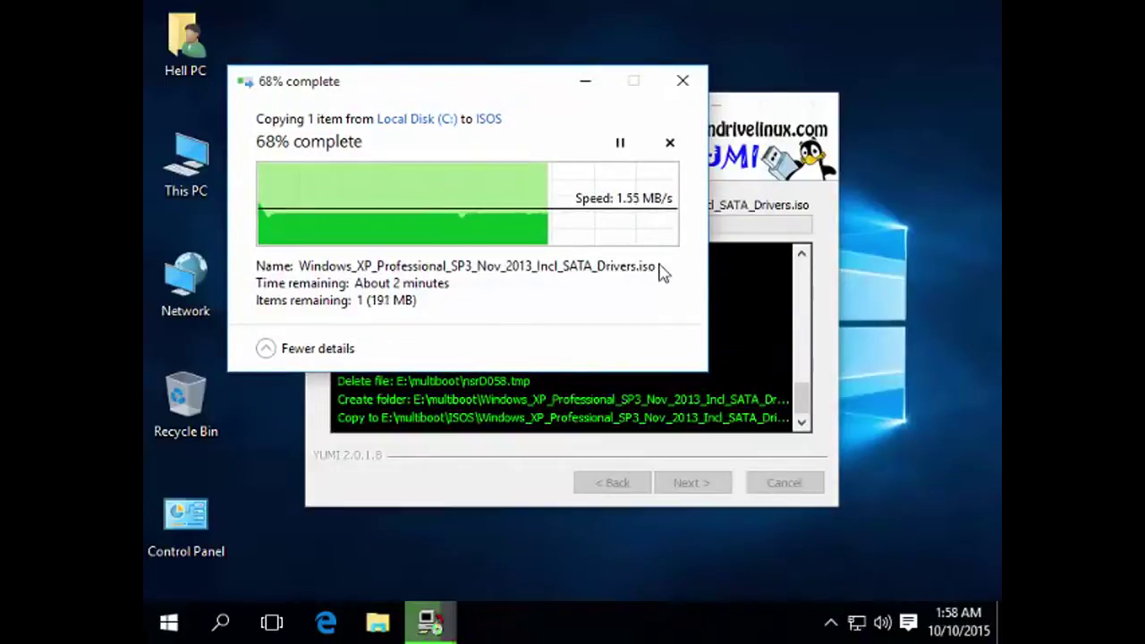
left_click_drag(543, 105, 580, 194)
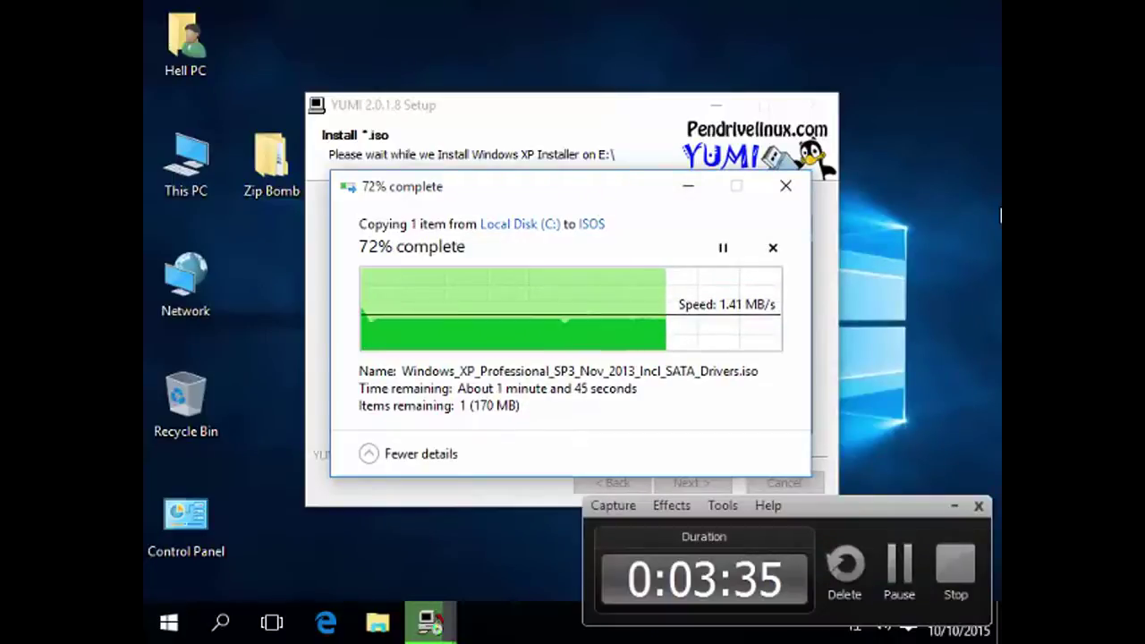
left_click(902, 565)
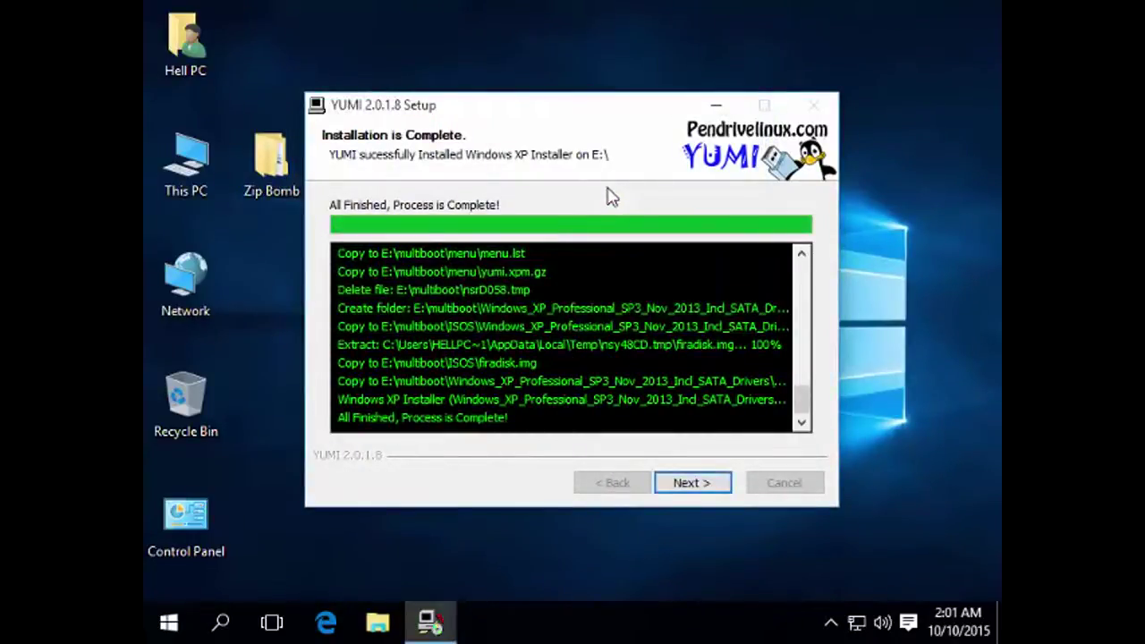
- Finish the Windows XP installation, agree to add more ISOs on E:, and choose ESET SysRescue Live as the distribution
left_click(691, 483)
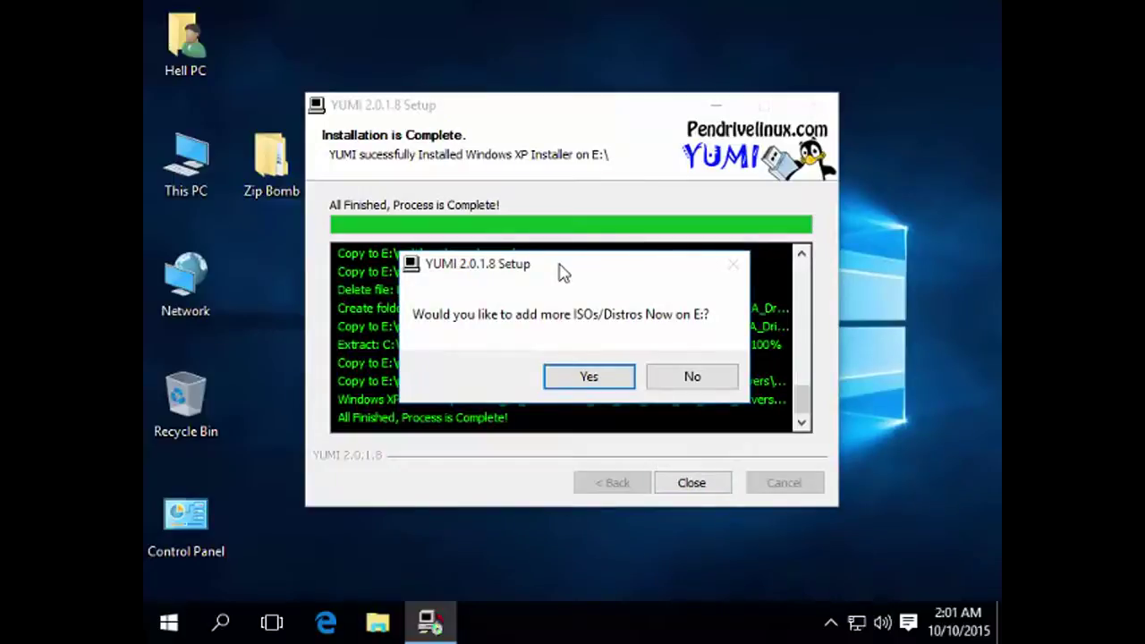
left_click(624, 377)
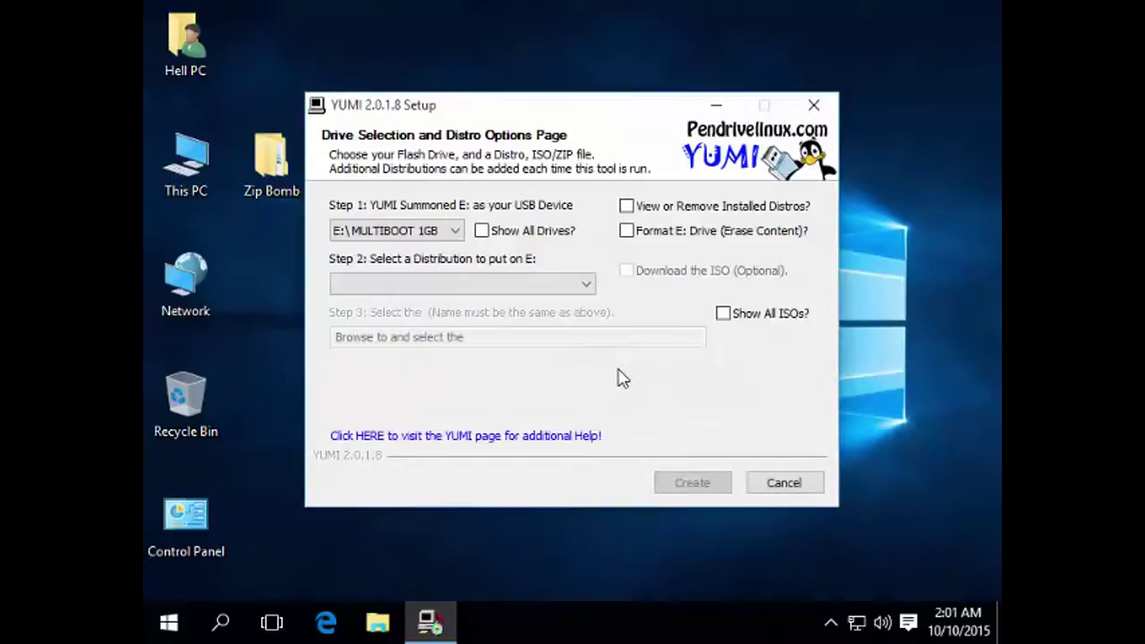
left_click(500, 288)
scroll(509, 268, "down", 11)
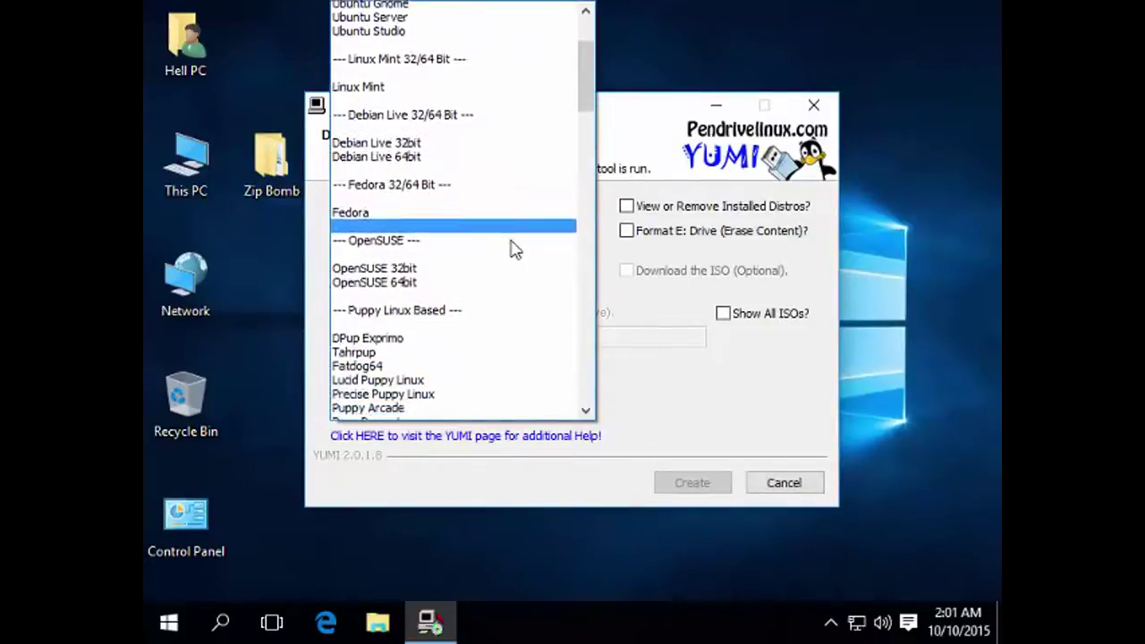
scroll(516, 259, "down", 5)
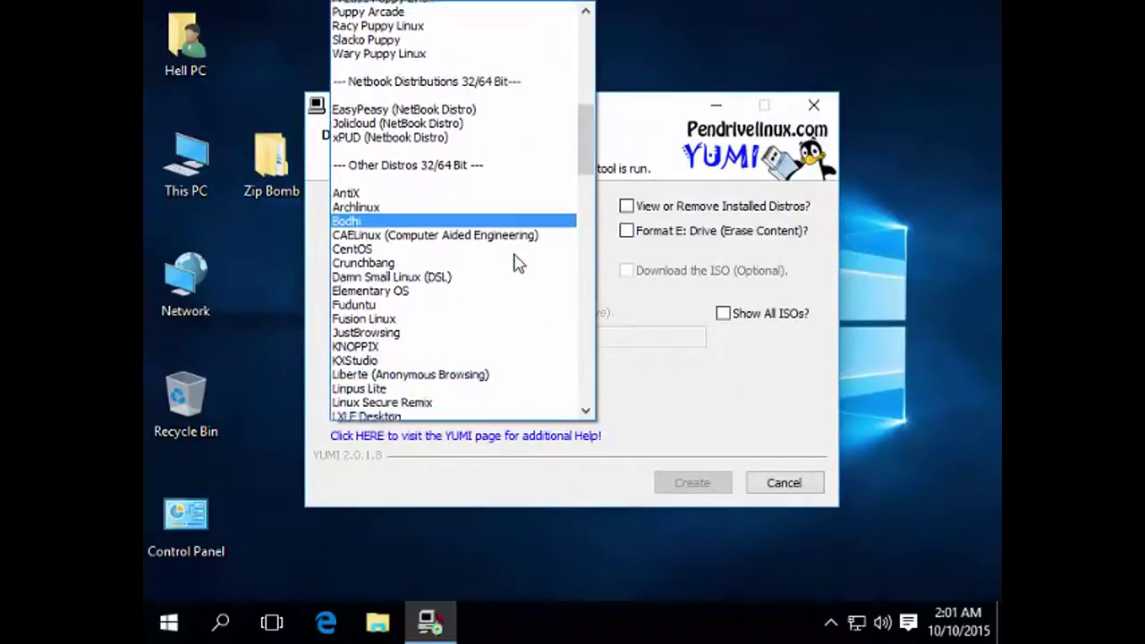
scroll(517, 282, "down", 7)
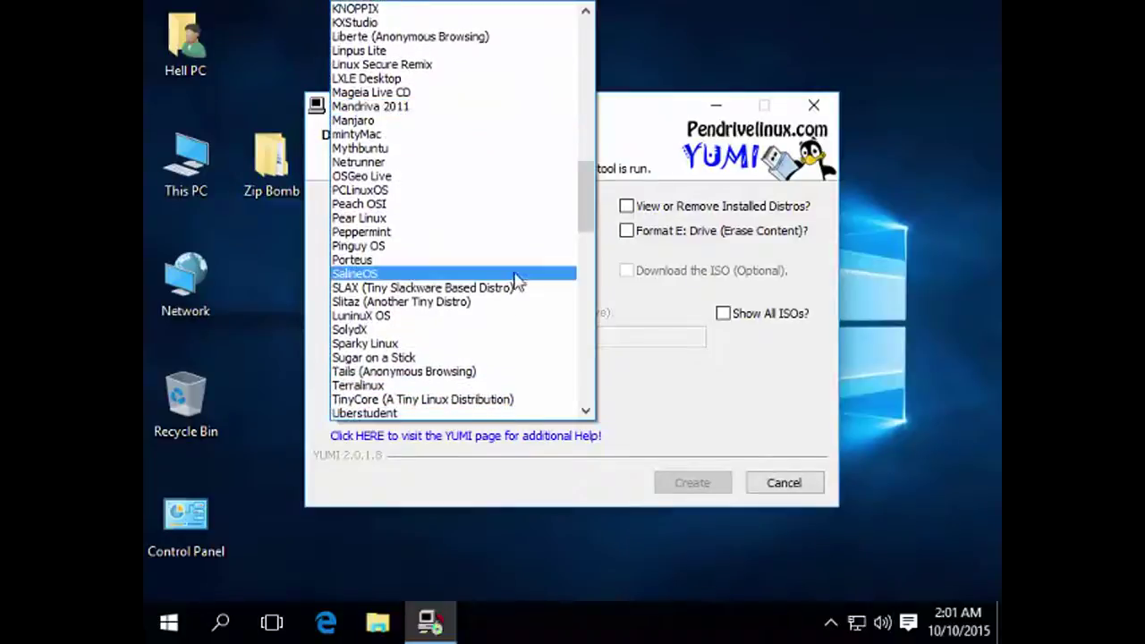
scroll(519, 296, "down", 5)
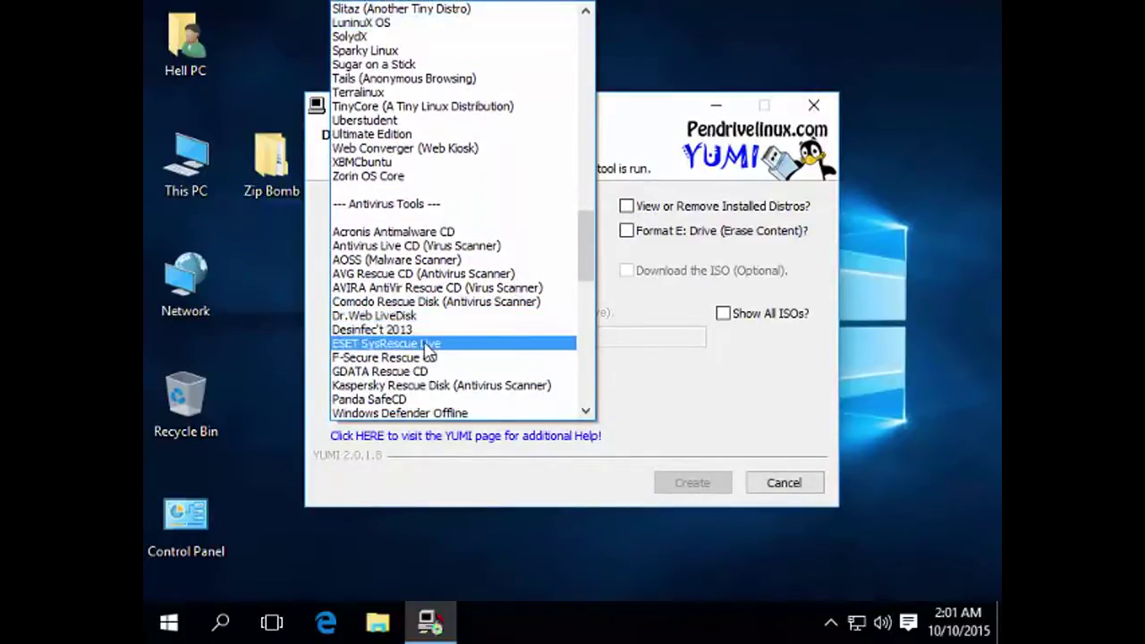
left_click(452, 348)
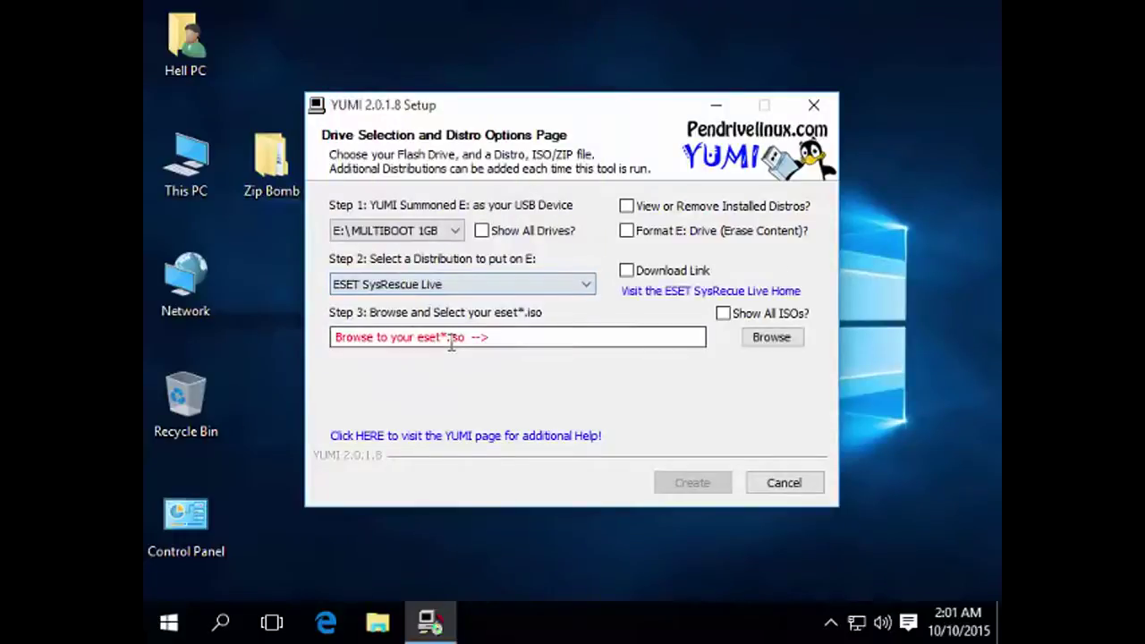
- Load eset-sysrescue.1.0.9.0.enu.iso from Local Disk (C:) and start installing ESET SysRescue Live on E:
left_click(784, 336)
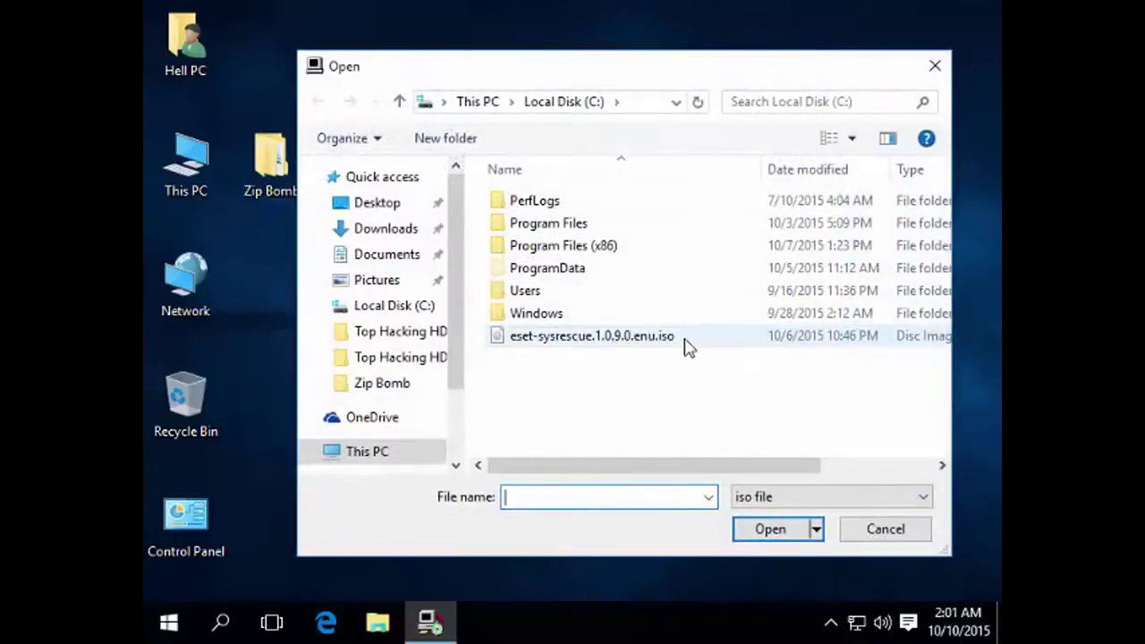
left_click(693, 343)
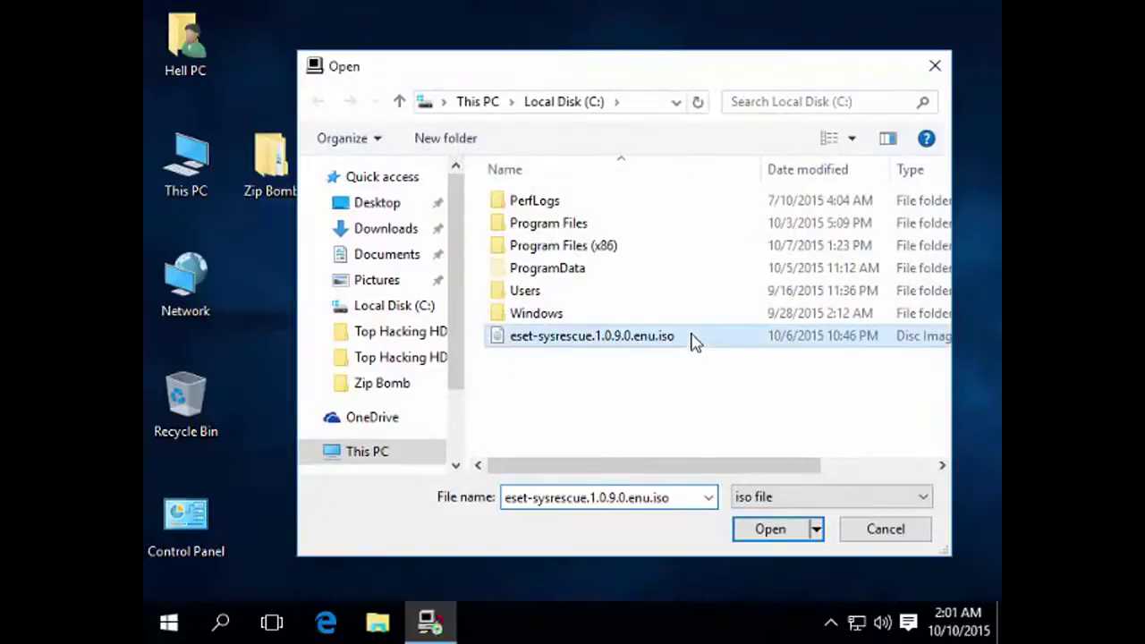
left_click(795, 526)
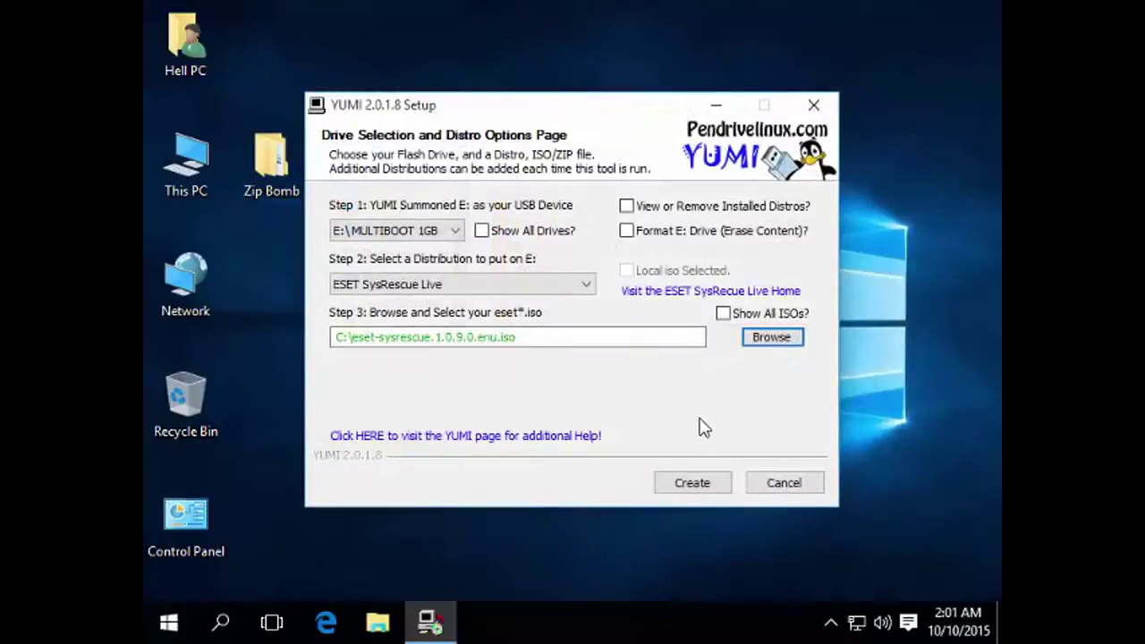
left_click(721, 482)
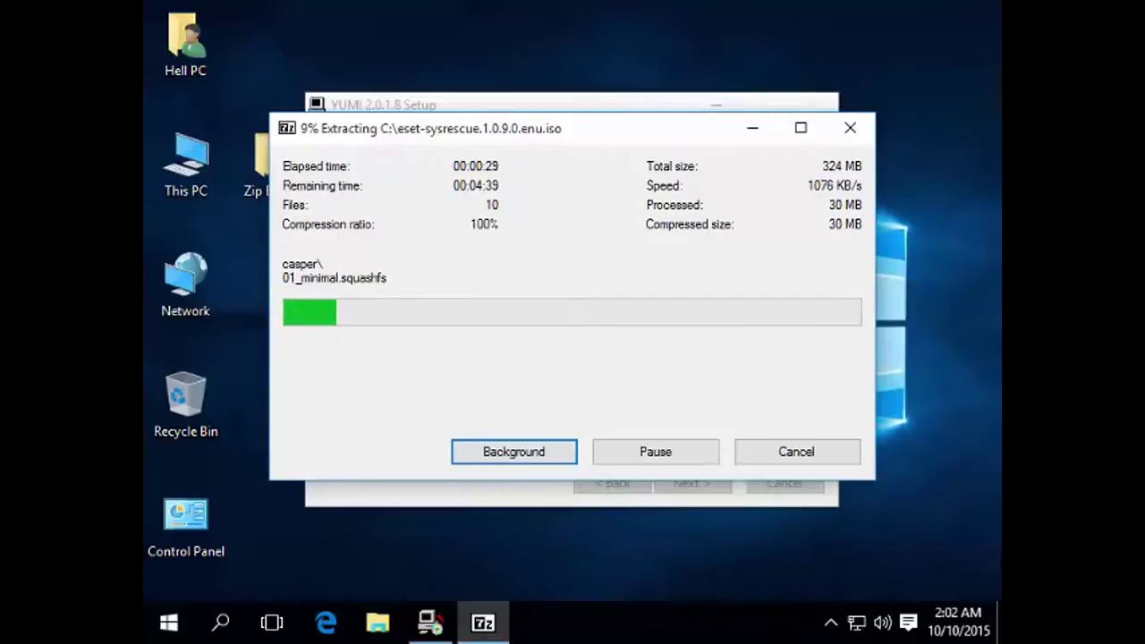
mouse_move(337, 623)
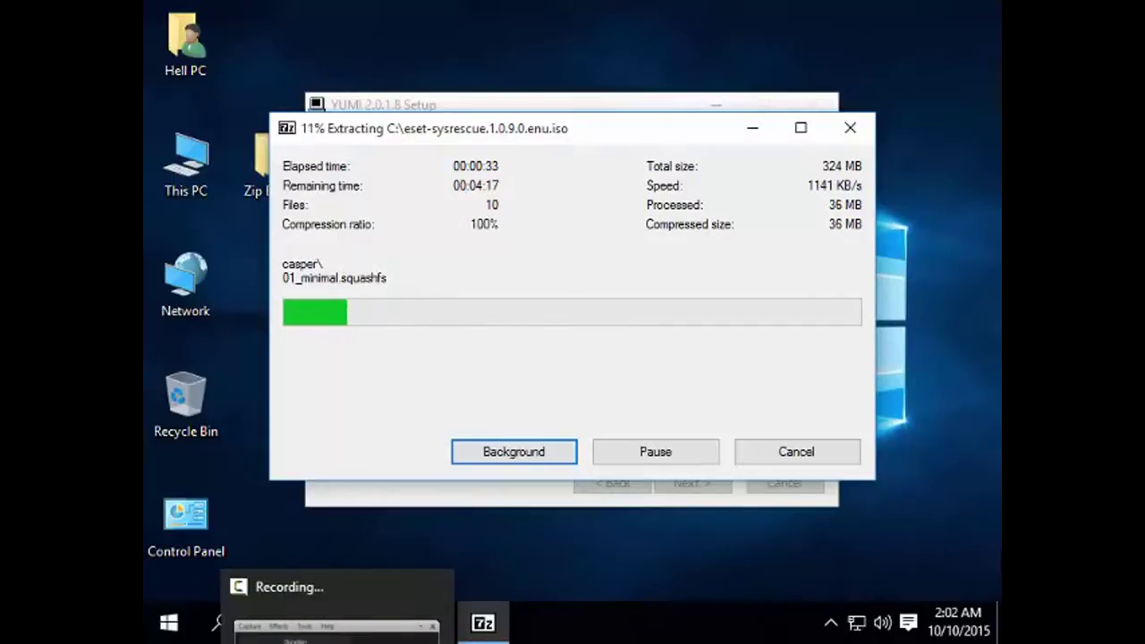
left_click(337, 629)
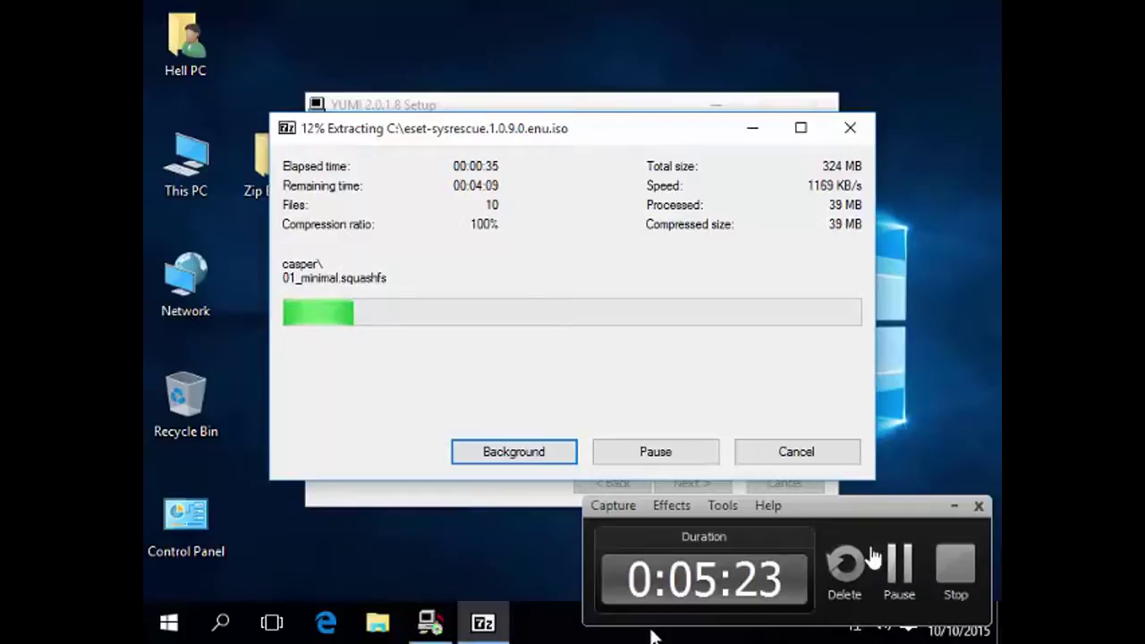
left_click_drag(859, 508, 895, 541)
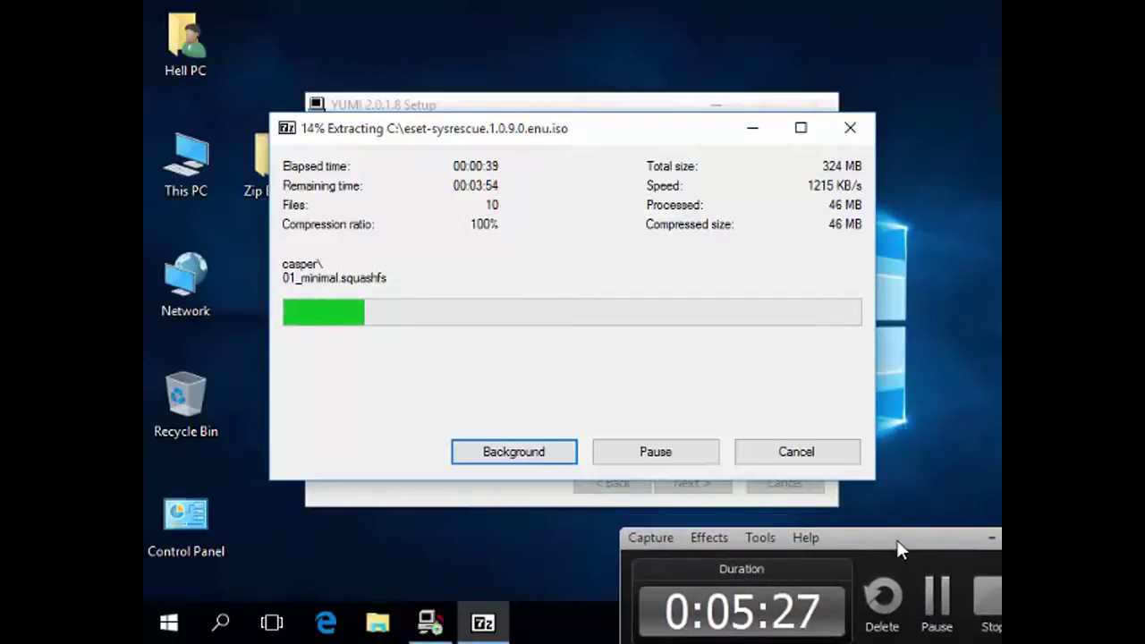
left_click(936, 604)
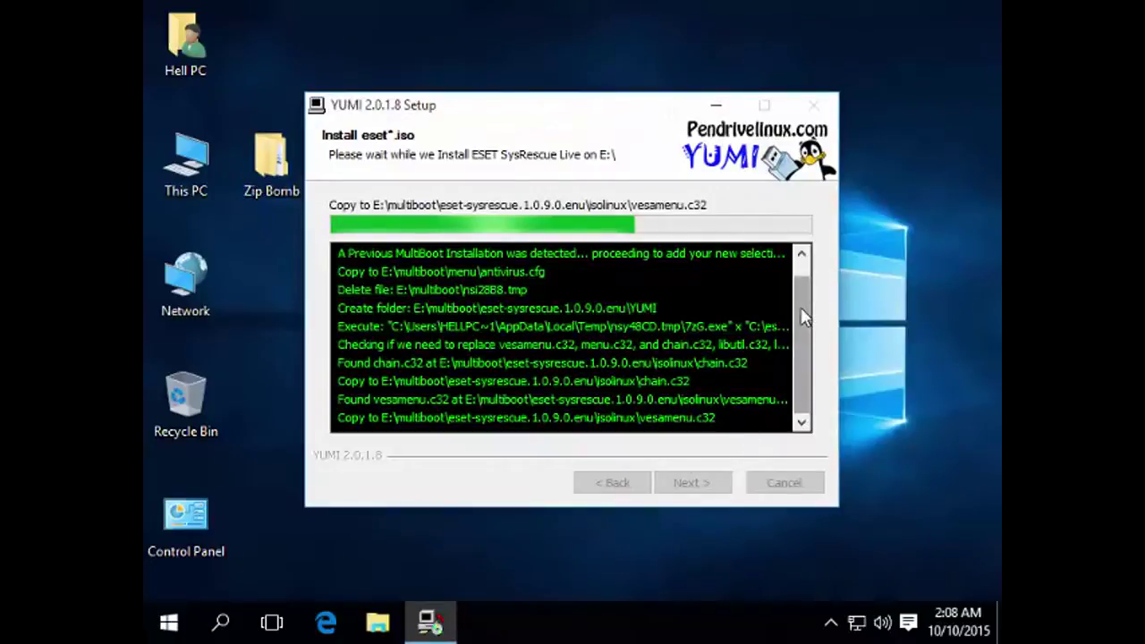
- Complete the ESET SysRescue Live installation, declining more ISOs/distros on E:, and exit the YUMI setup wizard
mouse_move(810, 345)
left_mouse_down()
mouse_move(792, 270)
mouse_move(786, 350)
mouse_move(784, 263)
mouse_move(792, 356)
left_mouse_up()
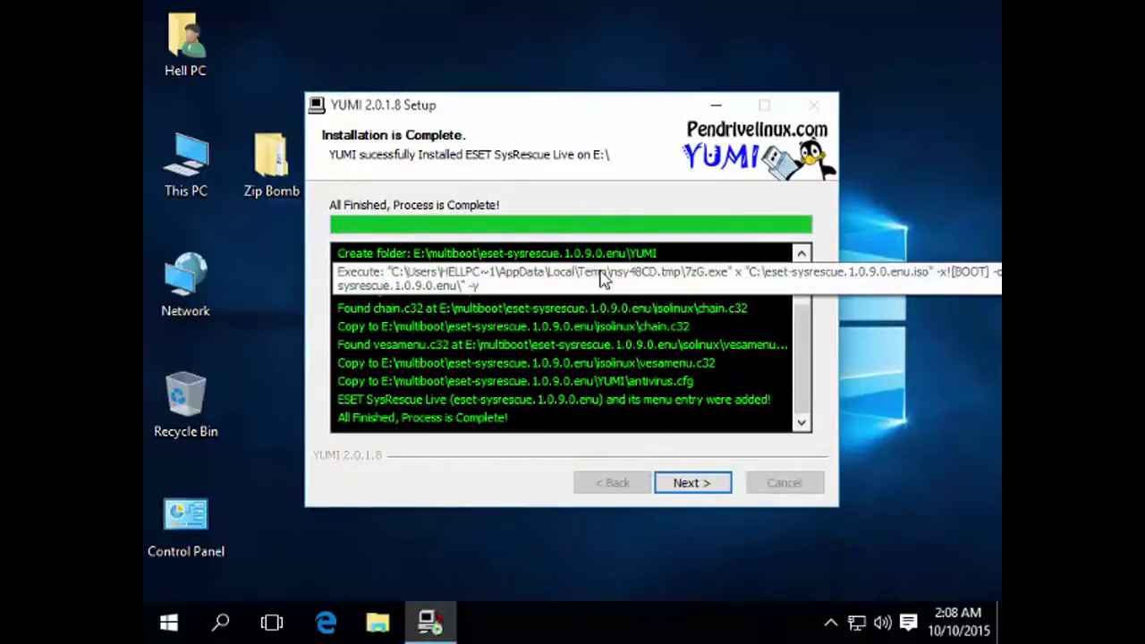
left_click(723, 483)
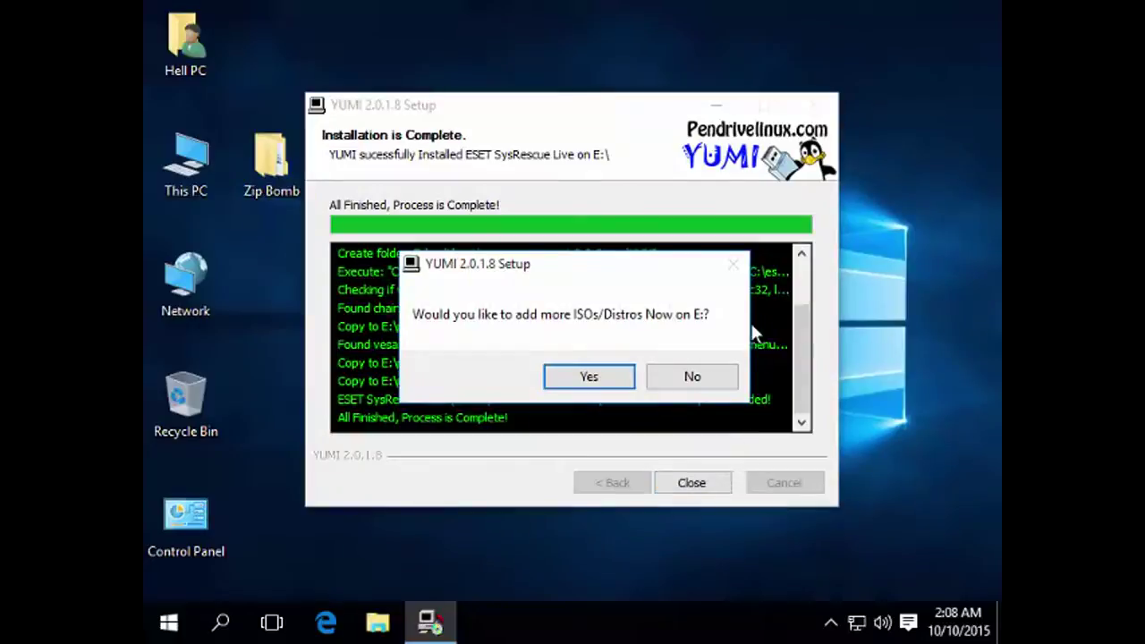
left_click(713, 376)
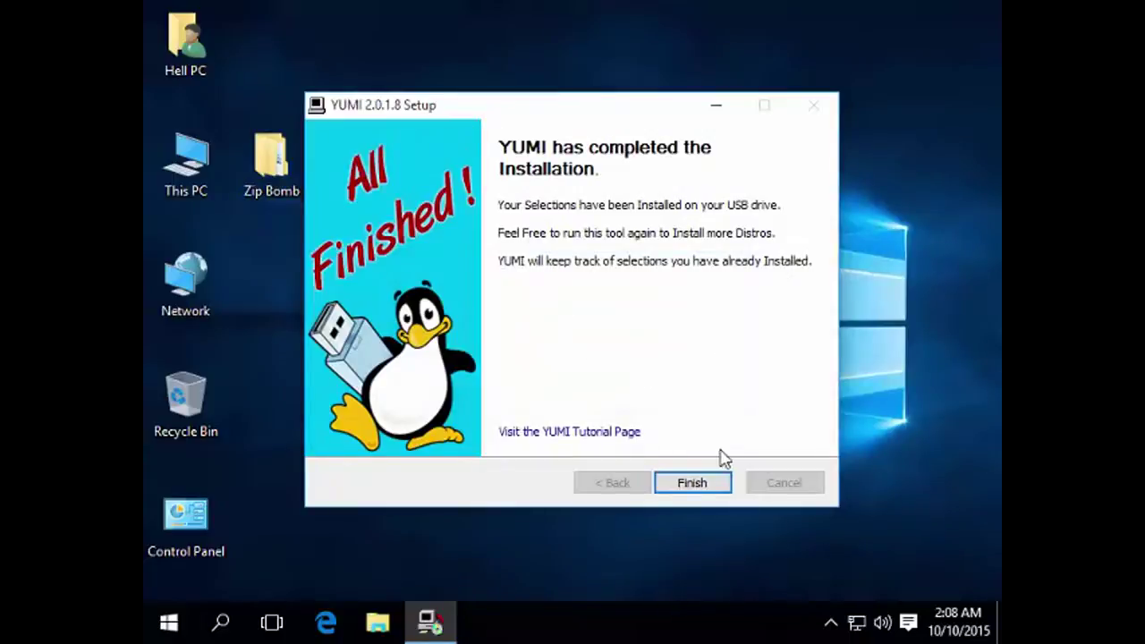
left_click(722, 481)
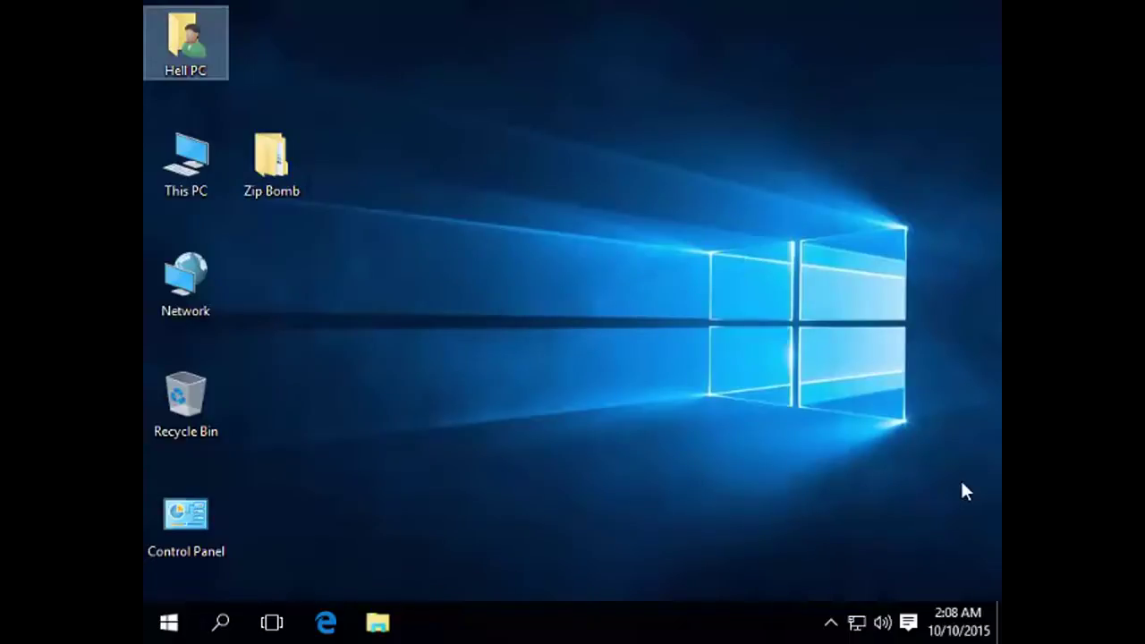
- Restart the computer to boot into the multiboot USB drive's menu
left_click(166, 623)
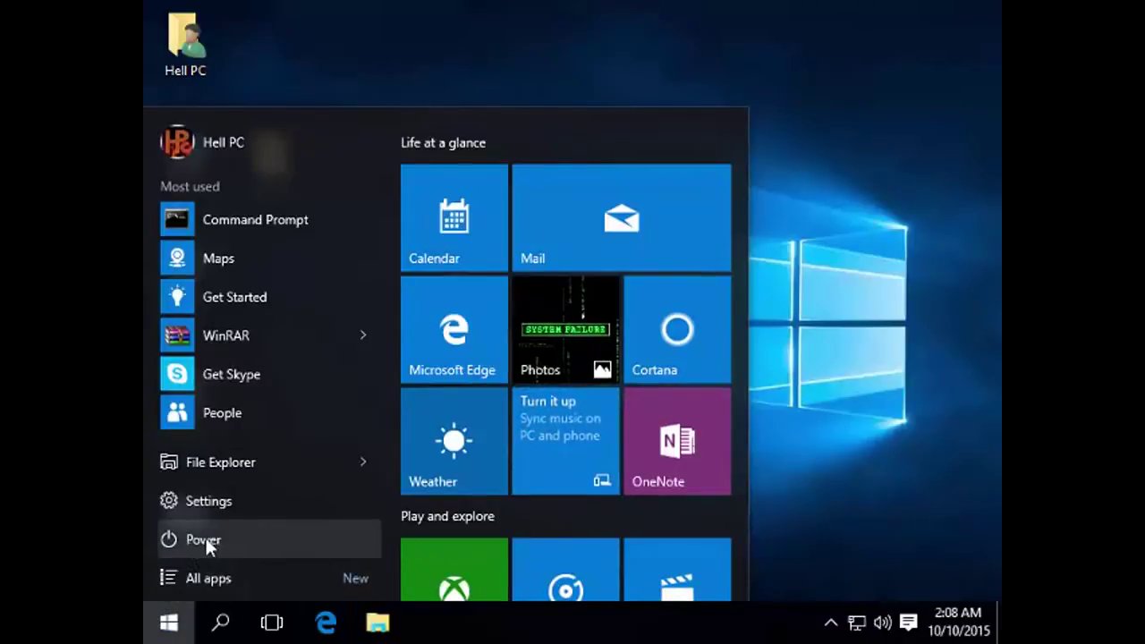
left_click(248, 540)
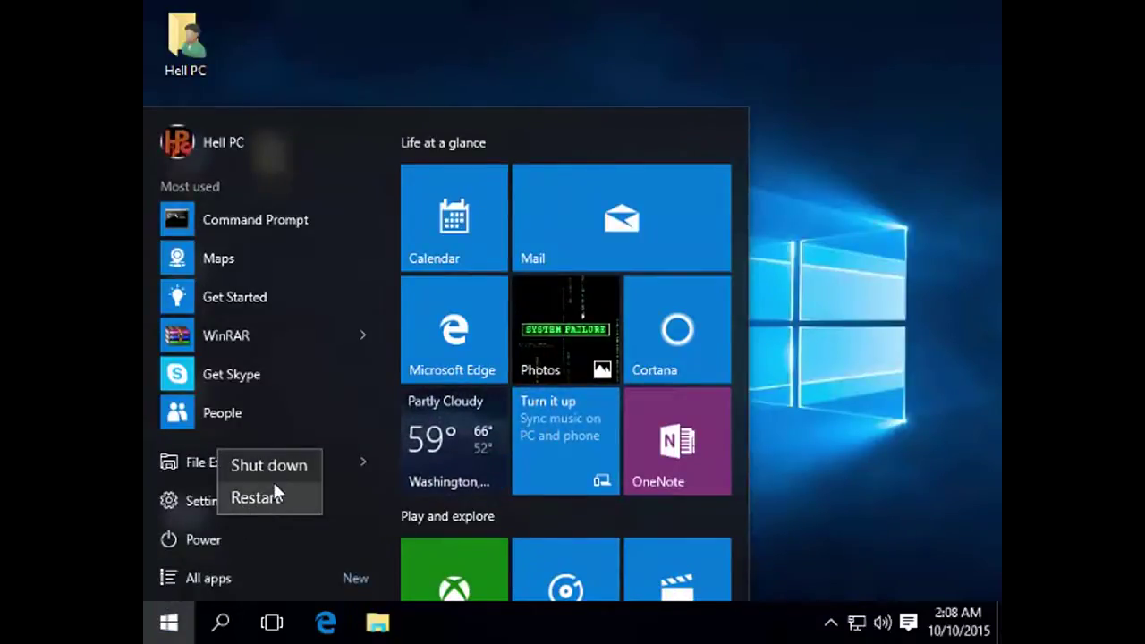
left_click(269, 502)
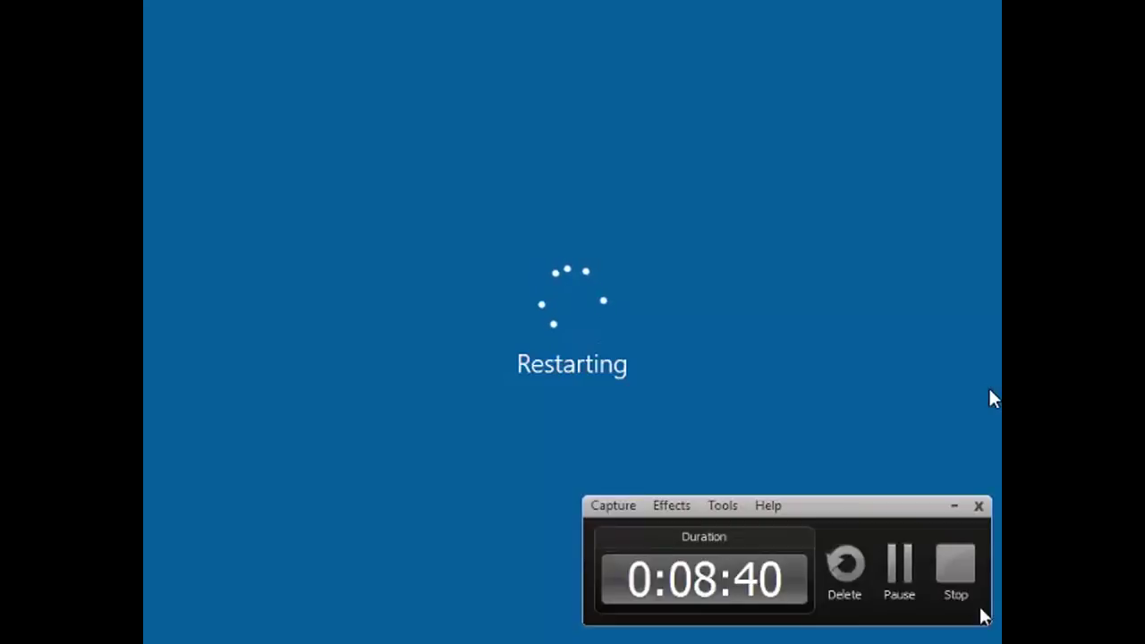
left_click(899, 572)
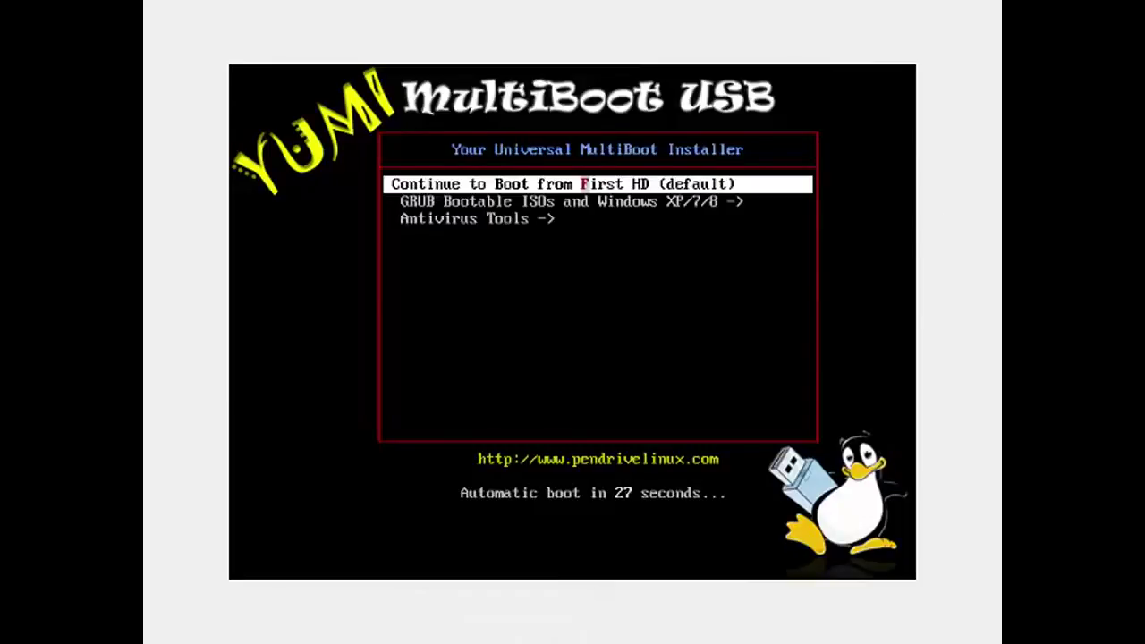
- Examine the YUMI boot menu entries from Continue to Boot from First HD through Antivirus Tools
key("Down")
key("Down")
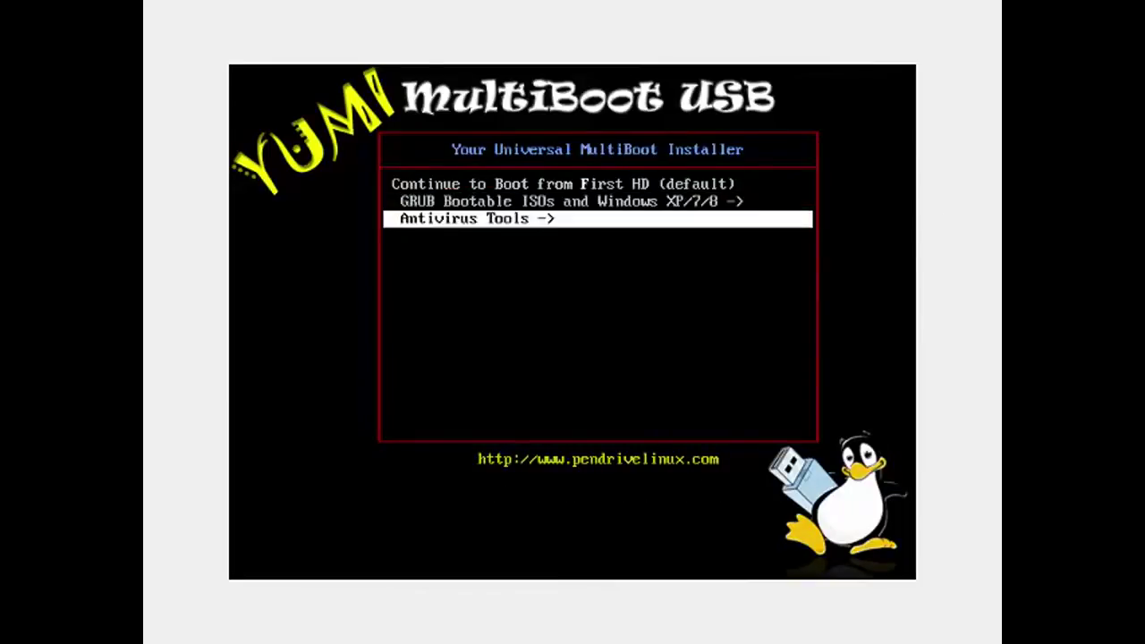
key("Up")
key("Up")
key("Down")
key("Down")
key("Up")
key("Up")
key("Down")
key("Down")
key("Up")
key("Up")
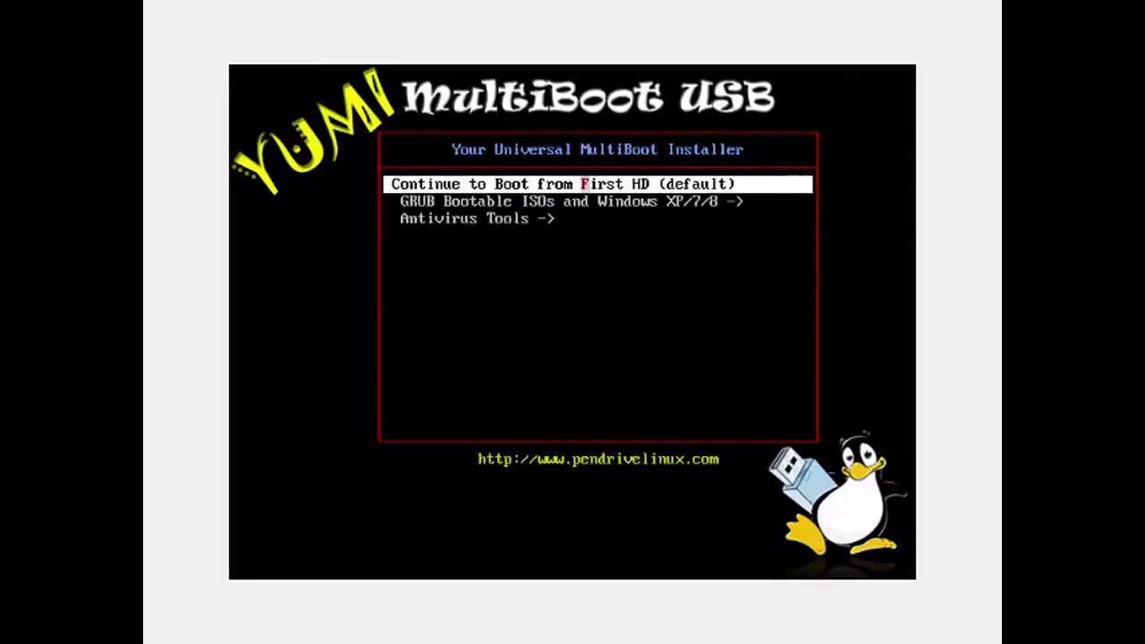
key("Down")
key("Down")
key("Up")
key("Up")
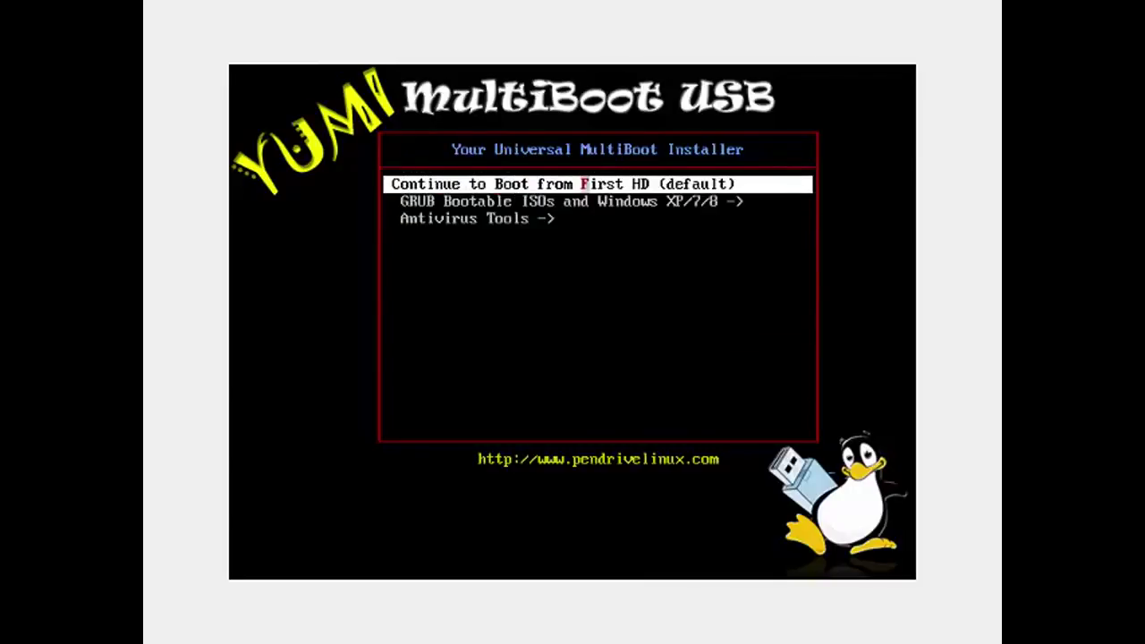